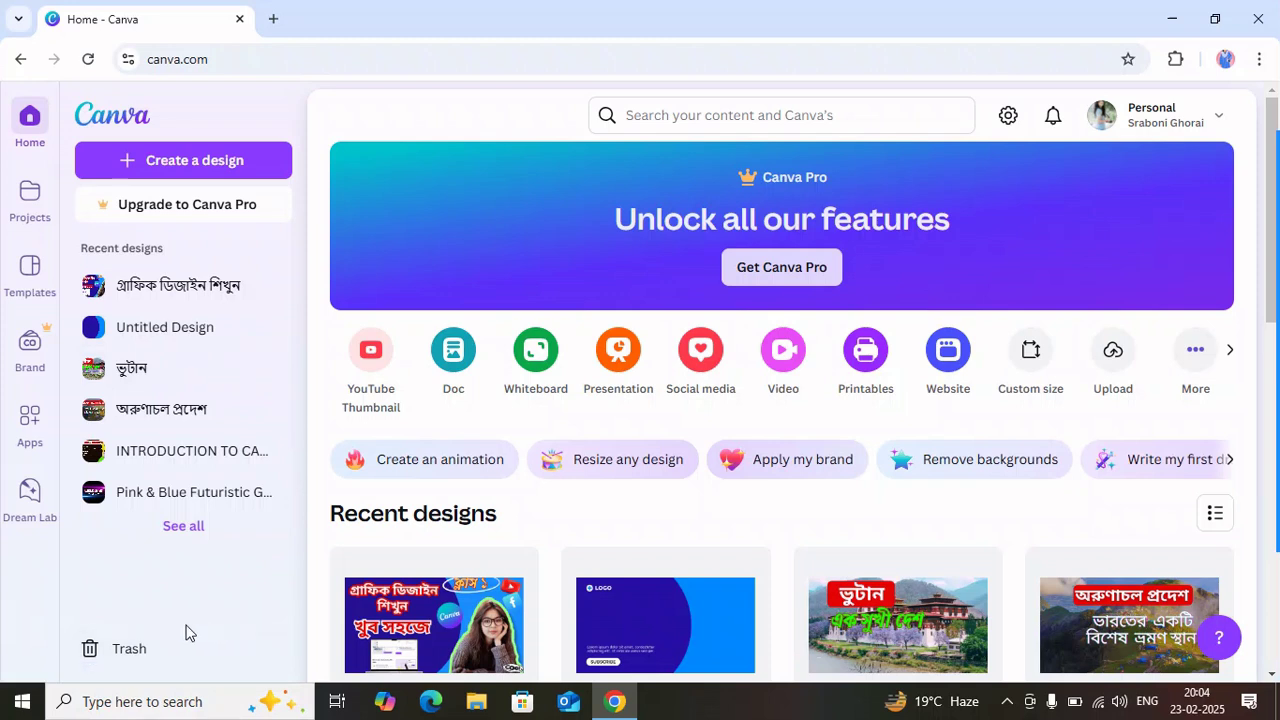
Create a blank YouTube Thumbnail design and dismiss the template suggestions.
click(152, 162)
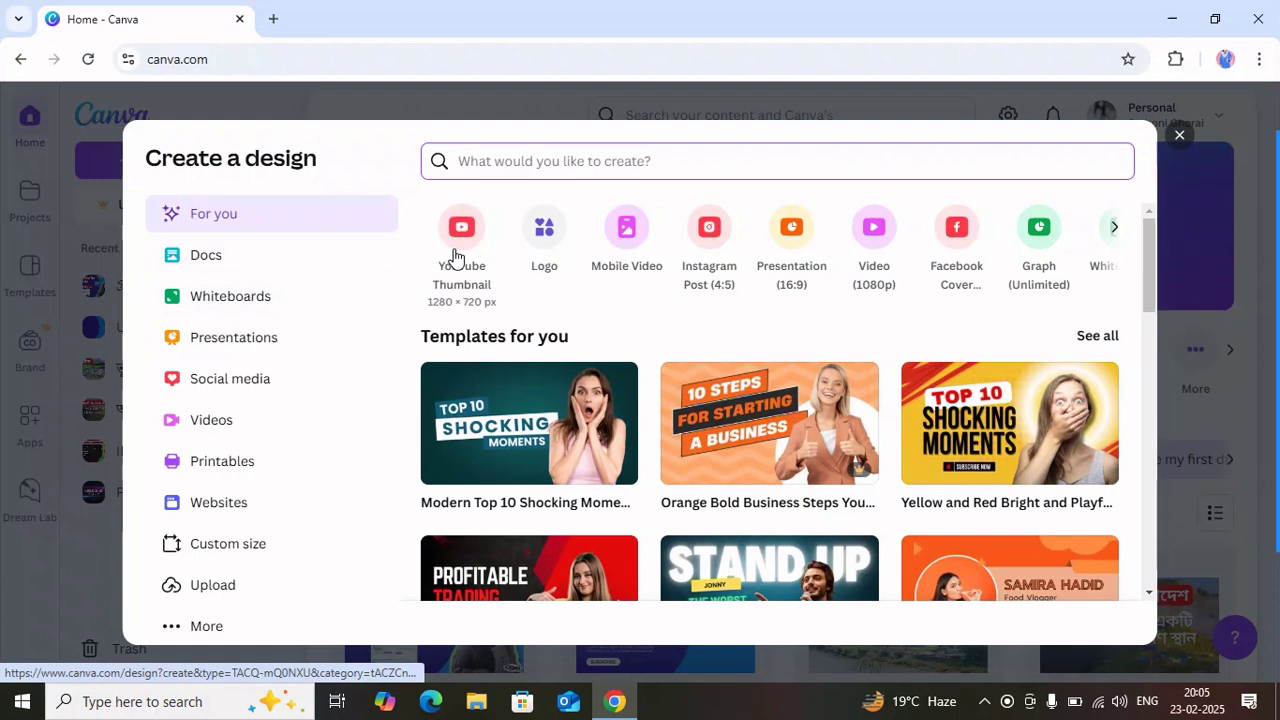
click(455, 257)
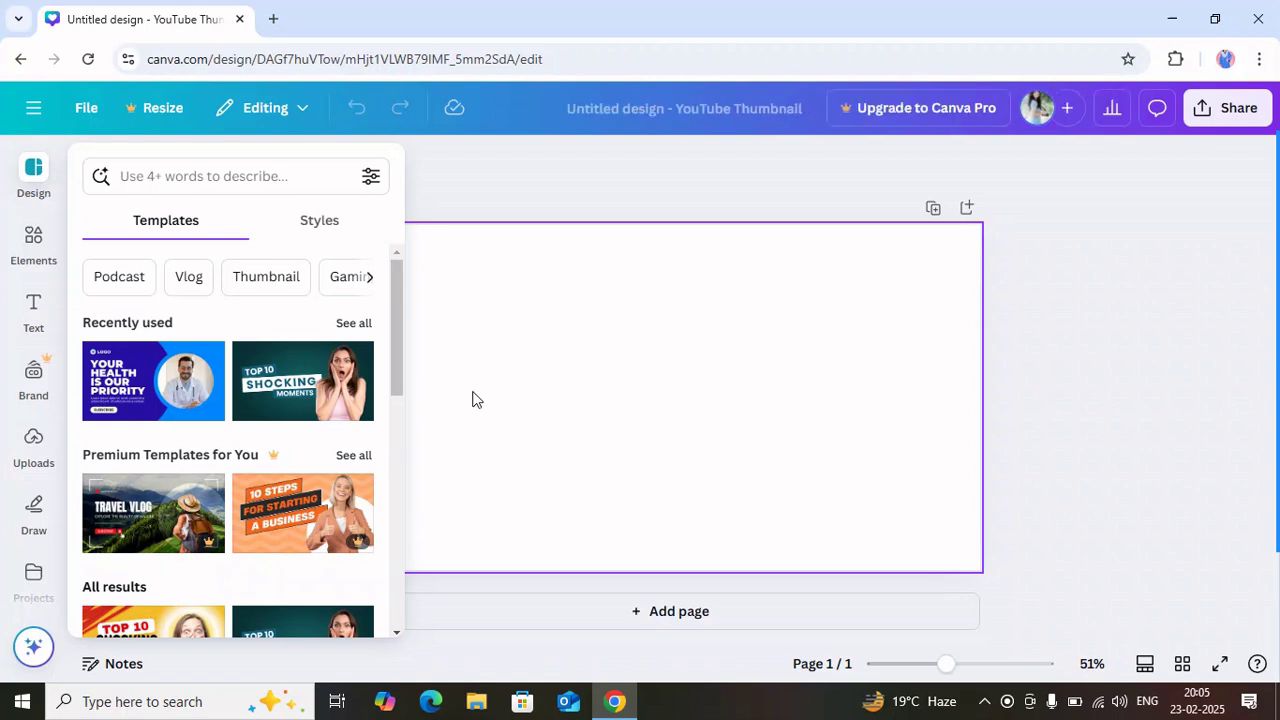
click(598, 395)
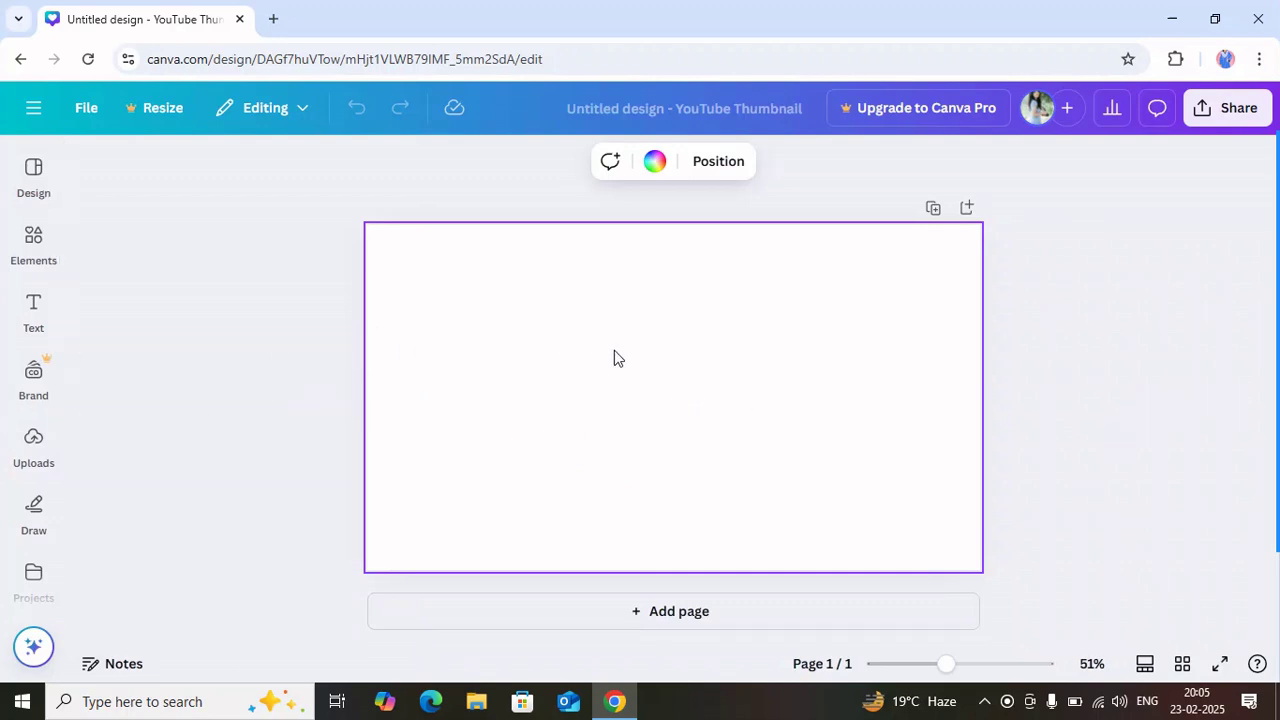
mouse_move(1272, 260)
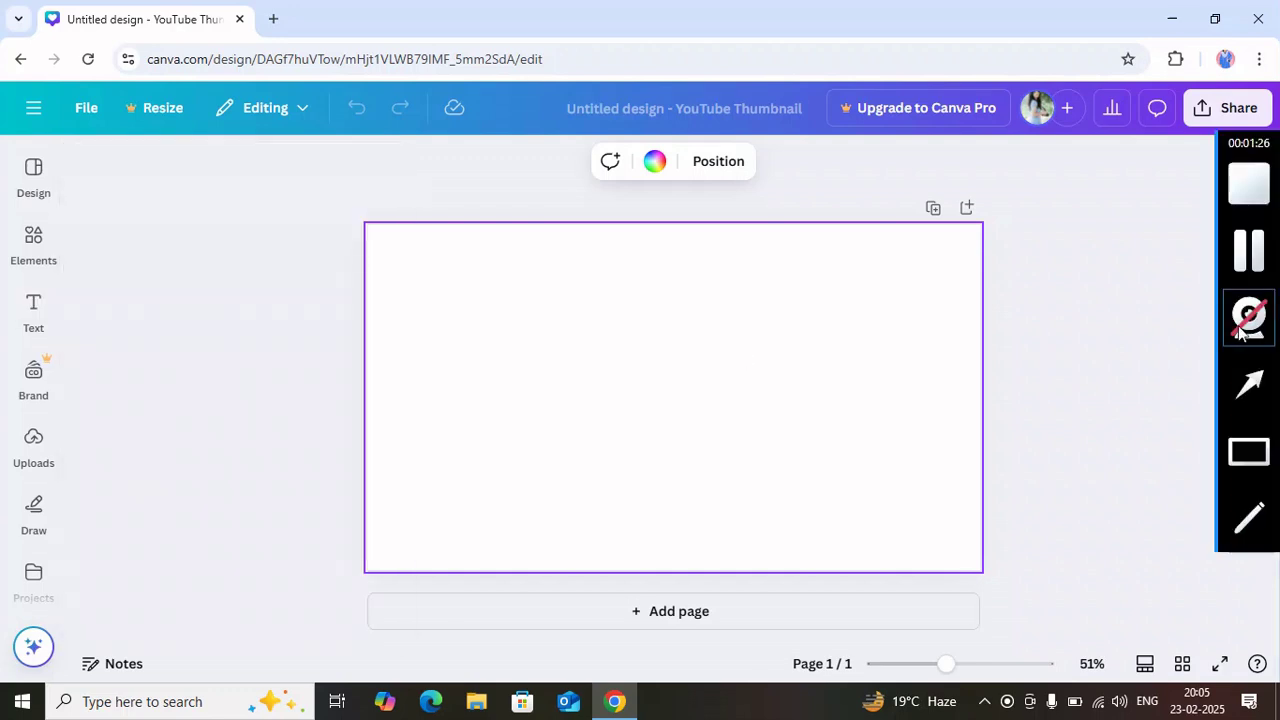
click(1247, 392)
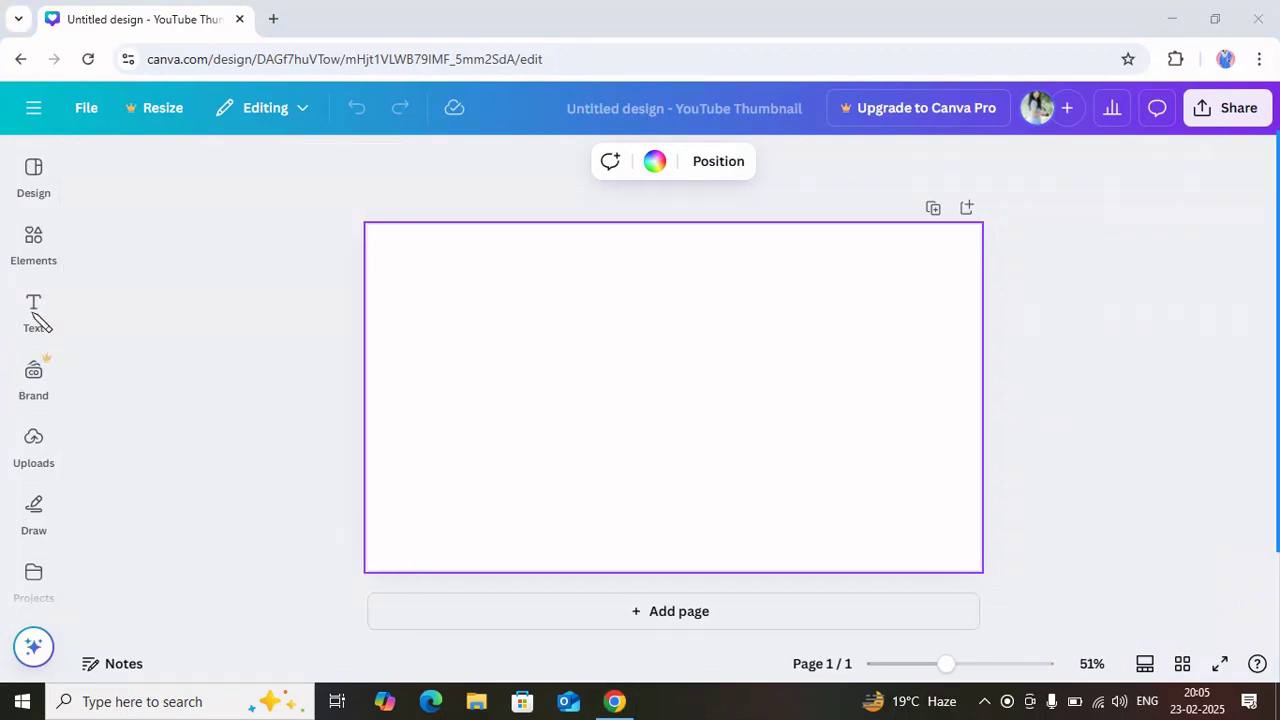
mouse_move(29, 312)
mouse_down()
mouse_move(68, 318)
mouse_move(63, 304)
mouse_move(33, 334)
mouse_move(40, 284)
mouse_move(25, 310)
mouse_move(60, 318)
mouse_move(38, 308)
mouse_up()
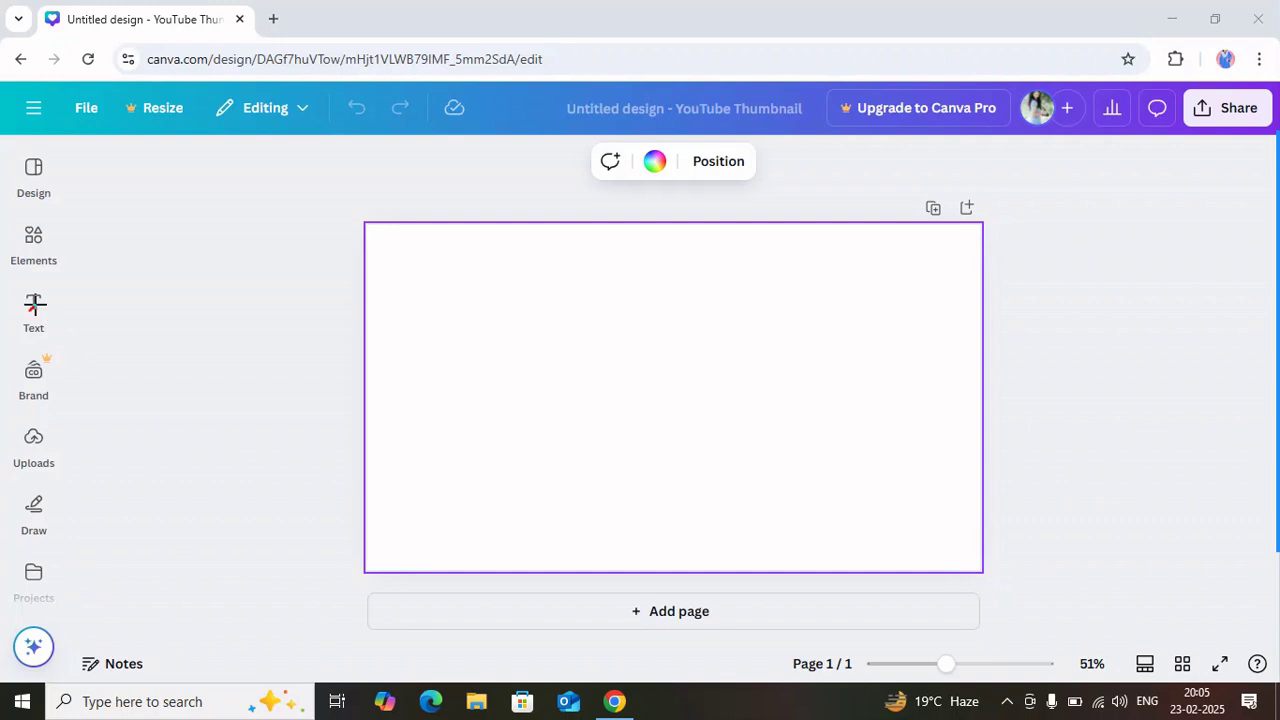
Add the recently used green WORKOUT text style to the blank page.
click(33, 308)
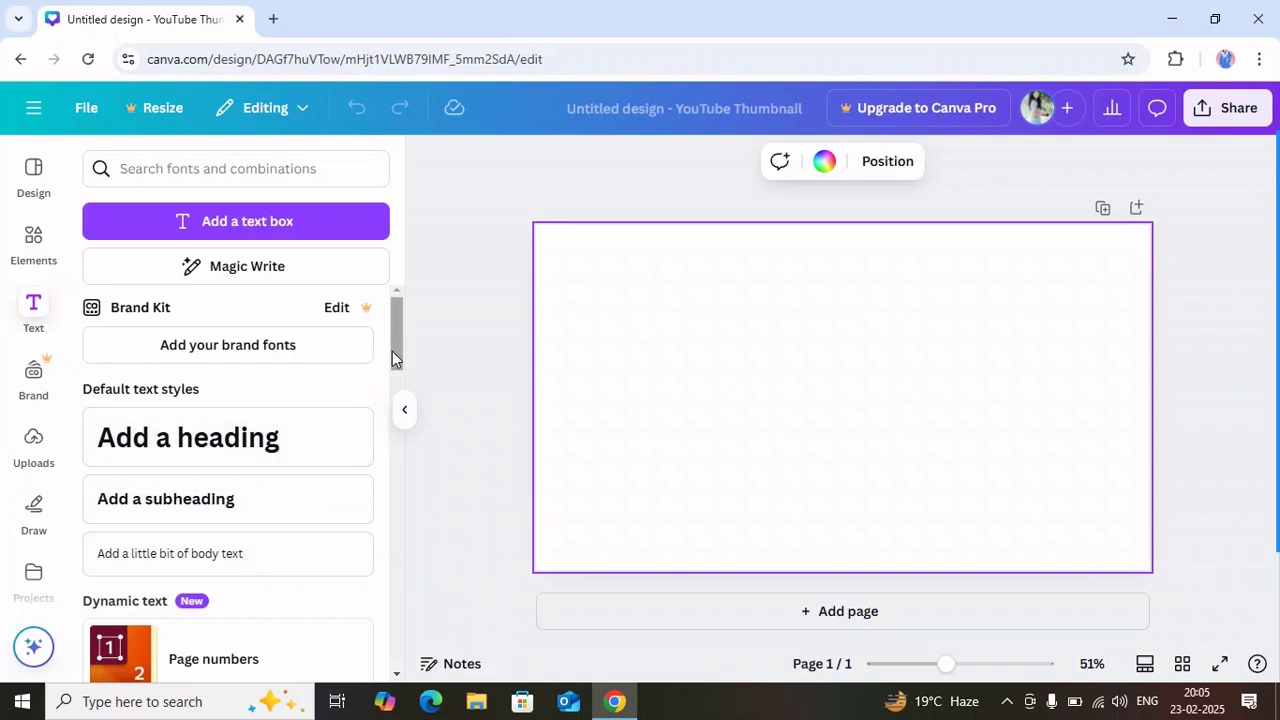
drag(398, 353, 398, 422)
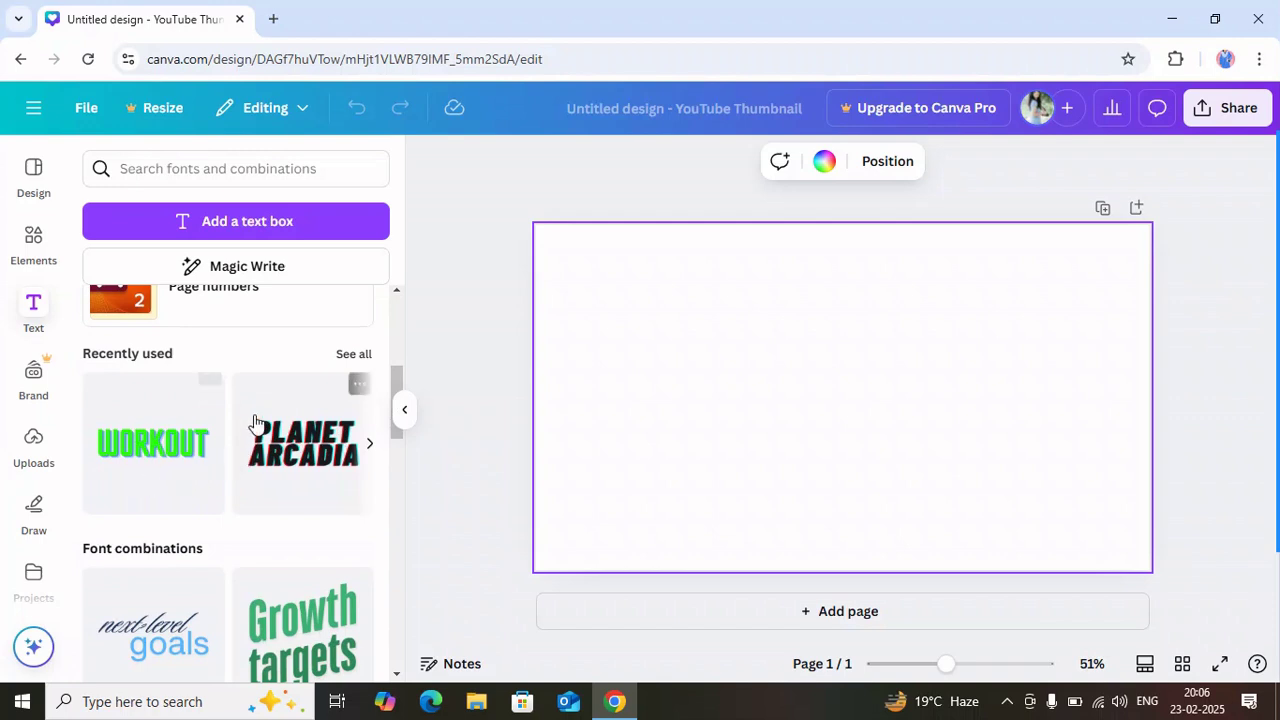
click(182, 443)
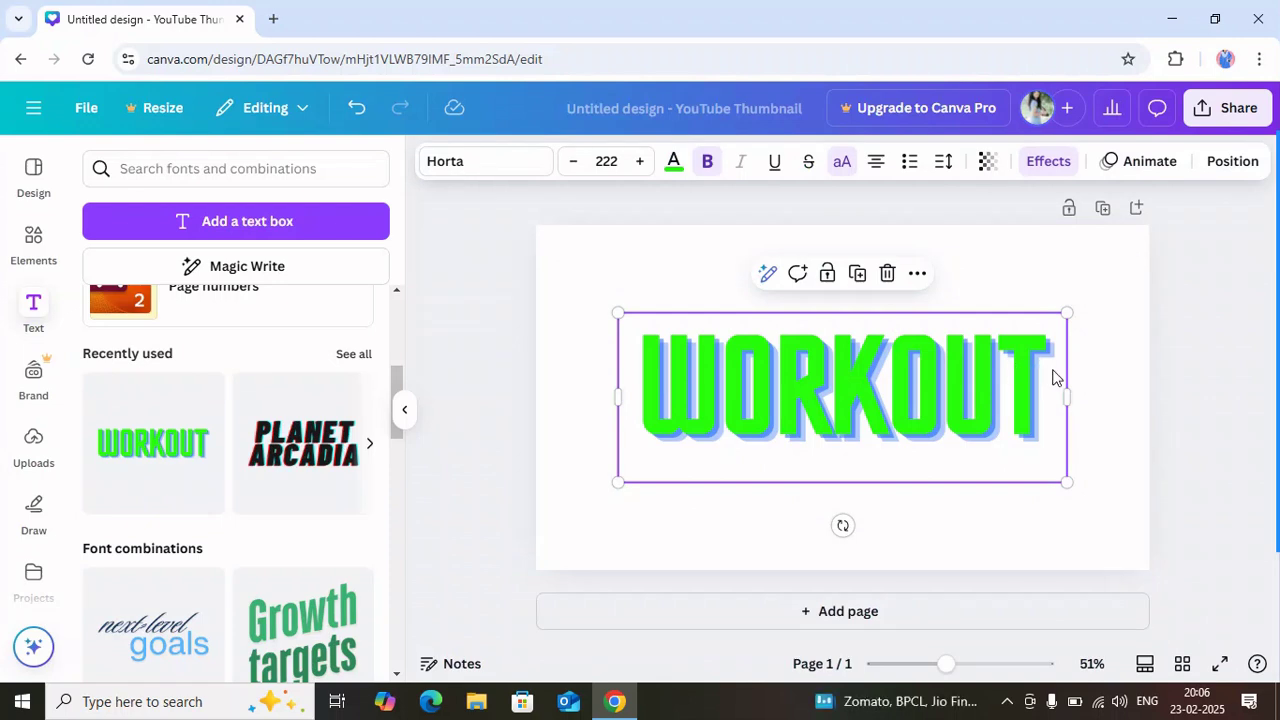
Replace the wording of the WORKOUT text with GUJJ.
click(1054, 370)
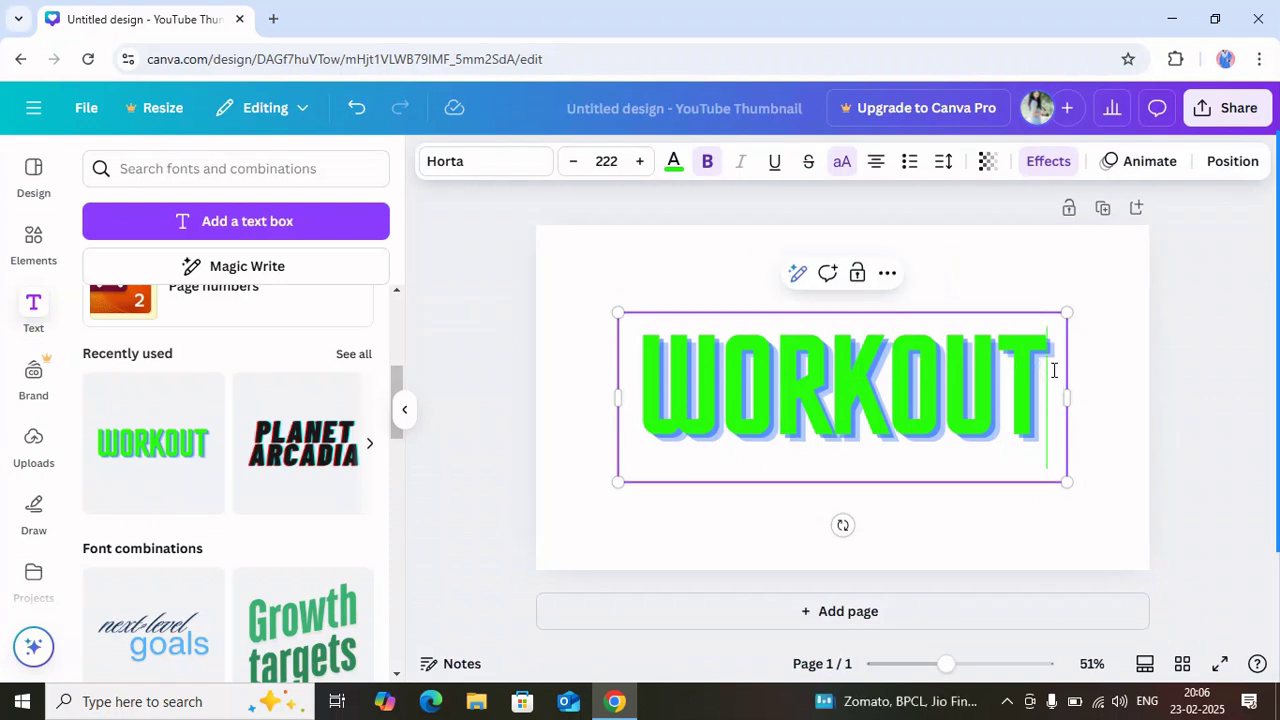
key(BackSpace)
key(BackSpace)
key(BackSpace)
key(BackSpace)
key(BackSpace)
key(BackSpace)
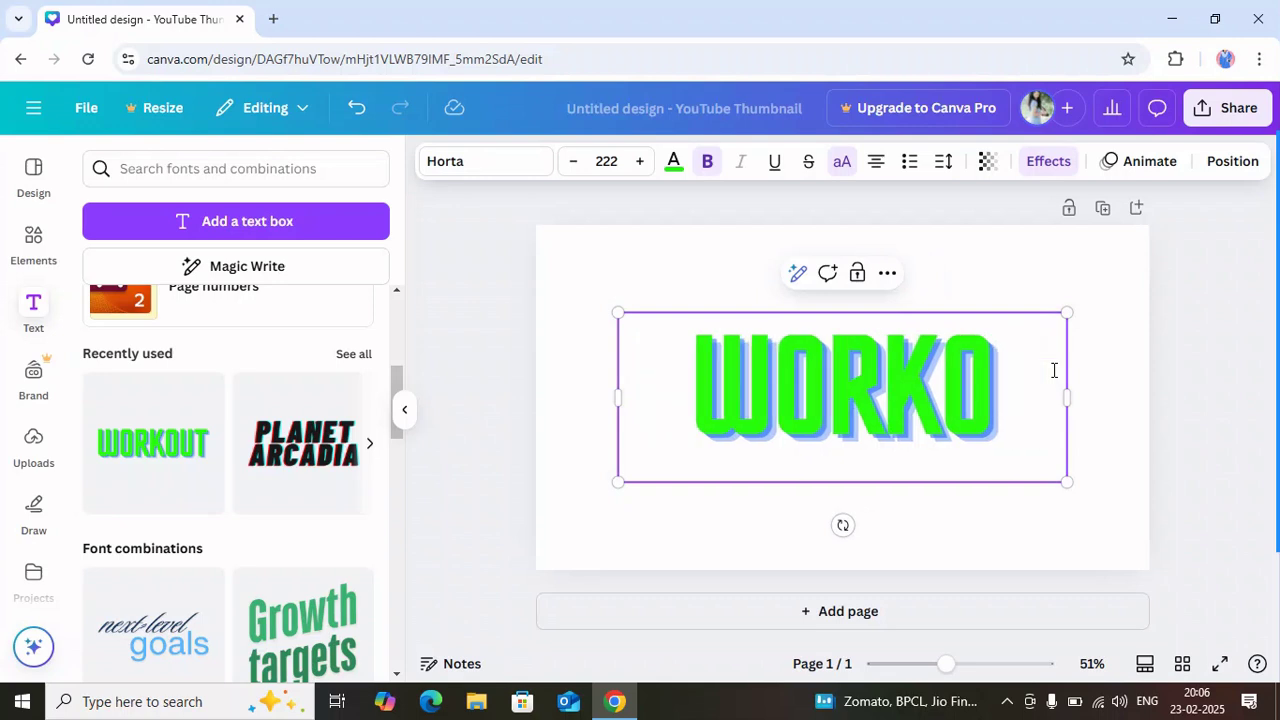
key(BackSpace)
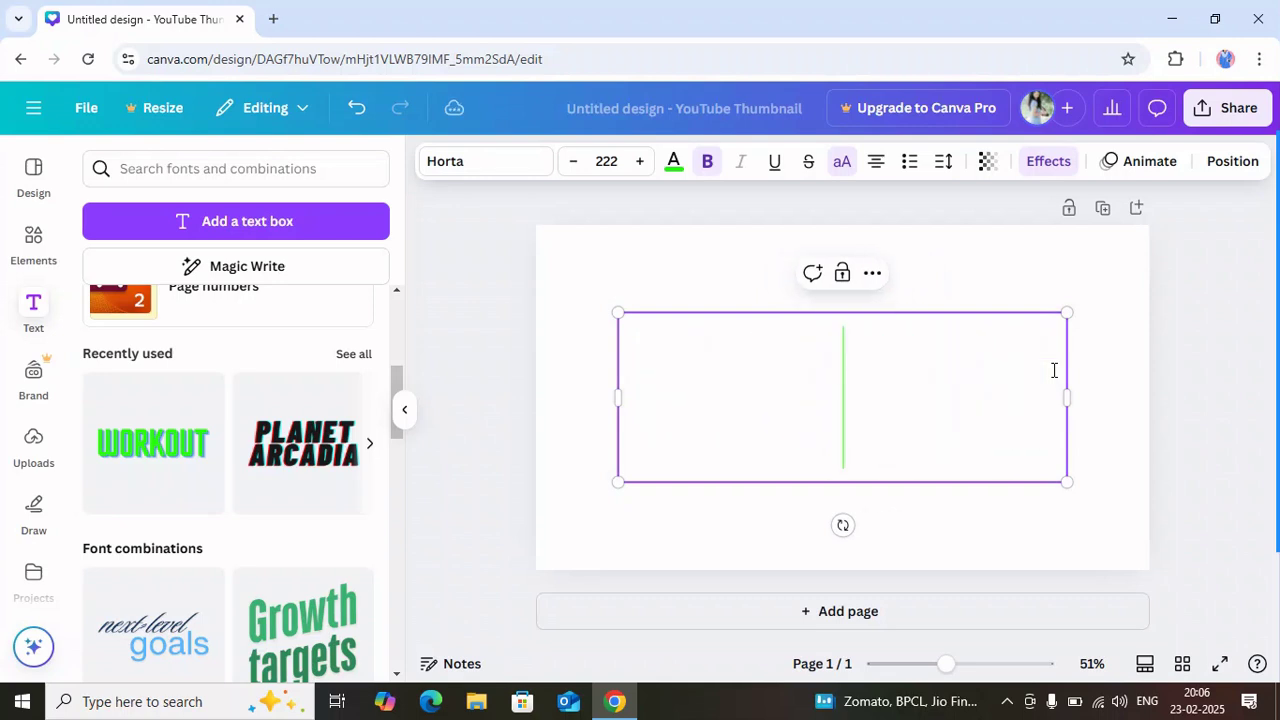
text(GUJJ)
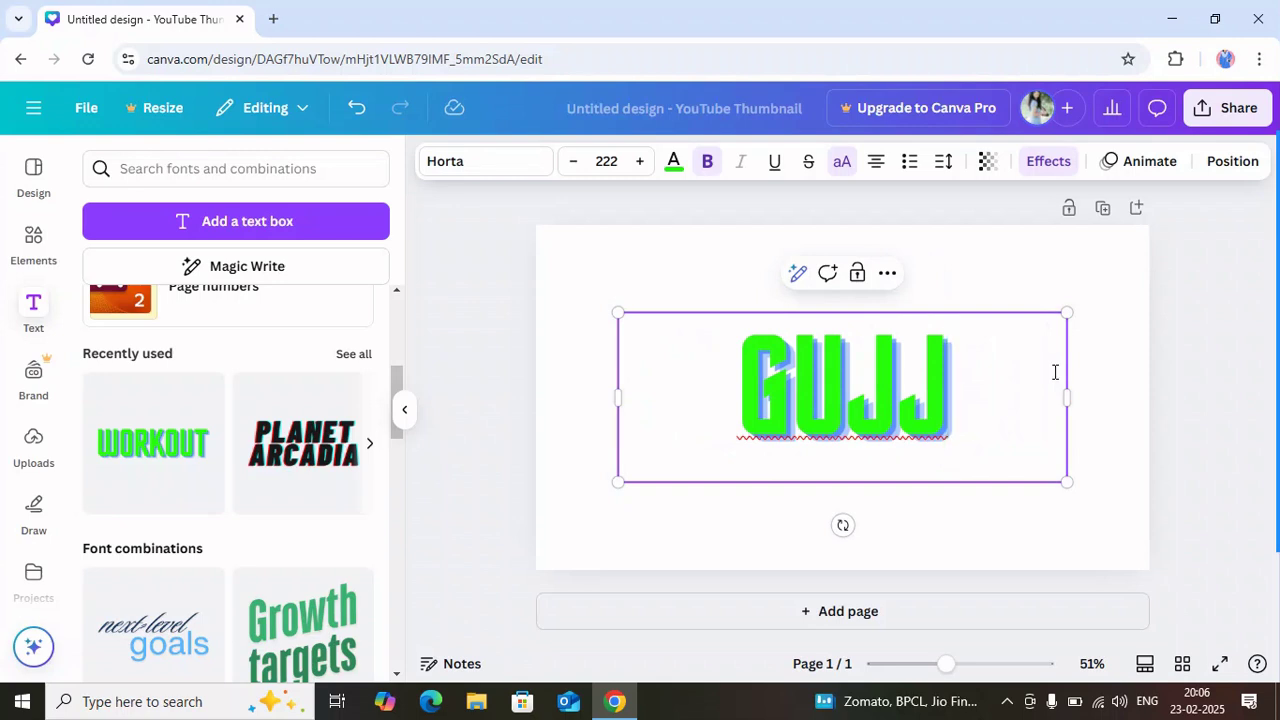
Examine the additional options available for the GUJJ text box, down to the end of the list.
click(887, 277)
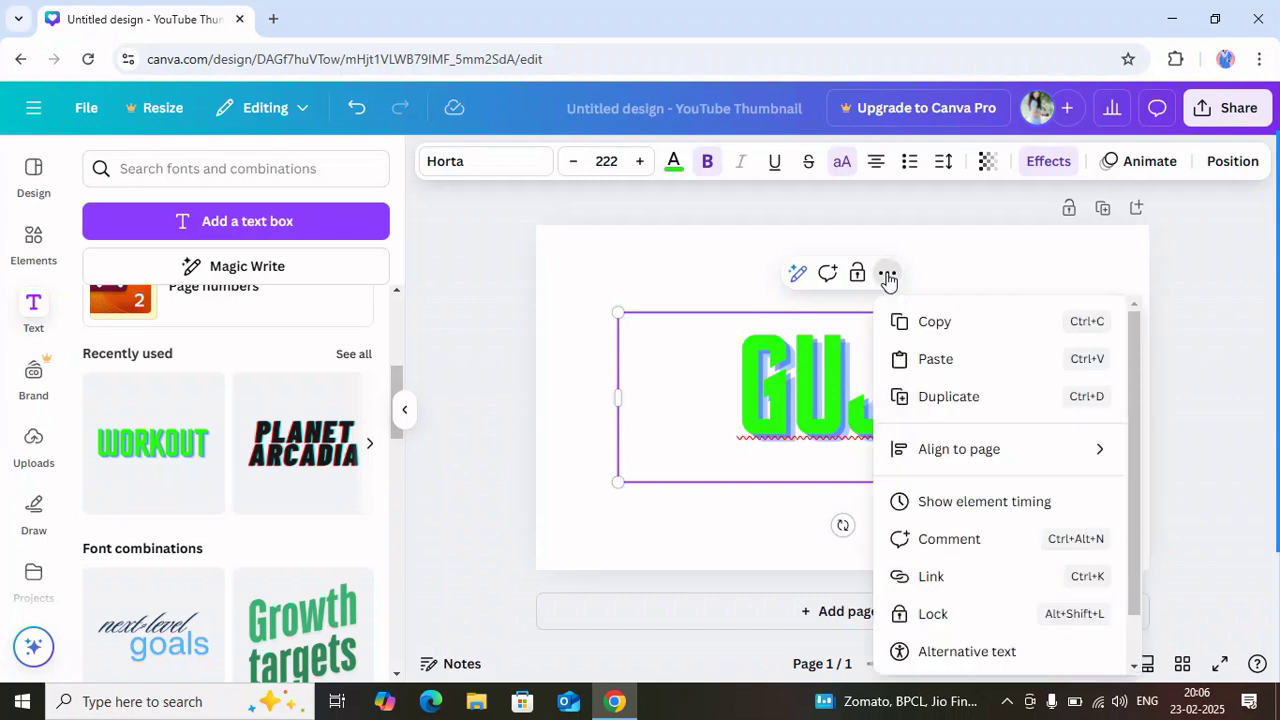
click(887, 277)
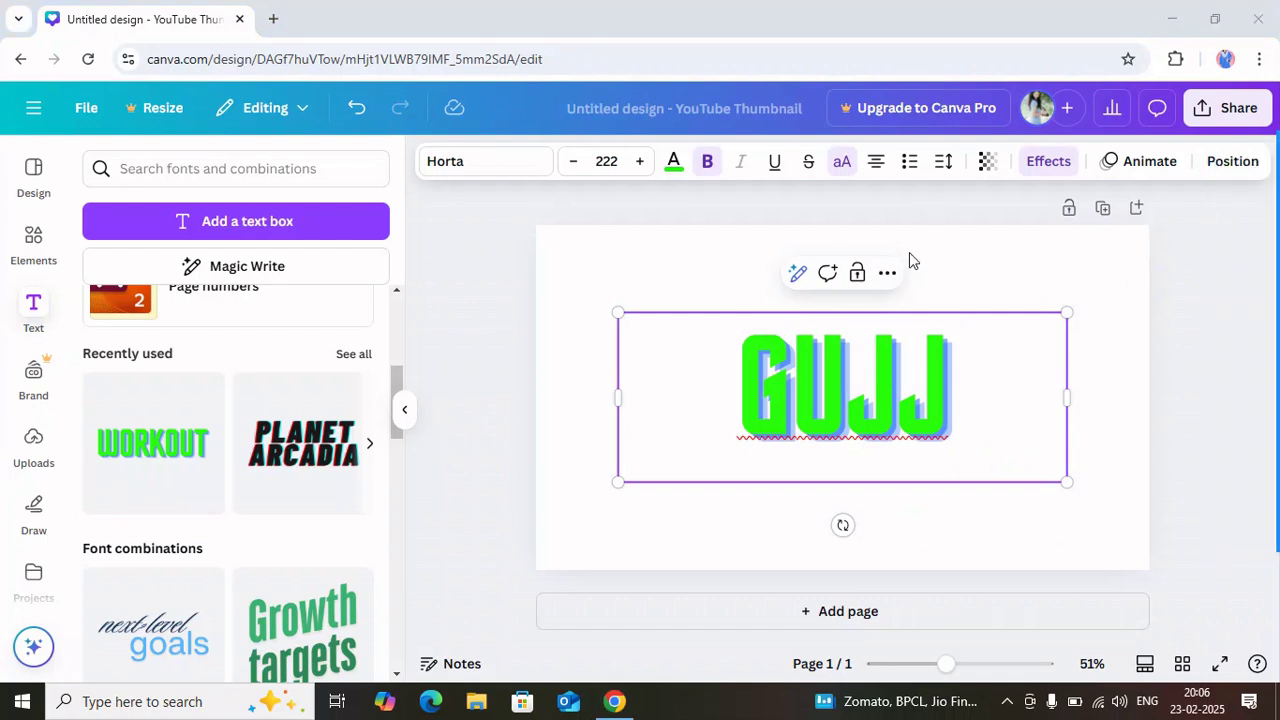
mouse_move(906, 250)
mouse_down()
mouse_move(892, 248)
mouse_move(878, 276)
mouse_move(906, 263)
mouse_up()
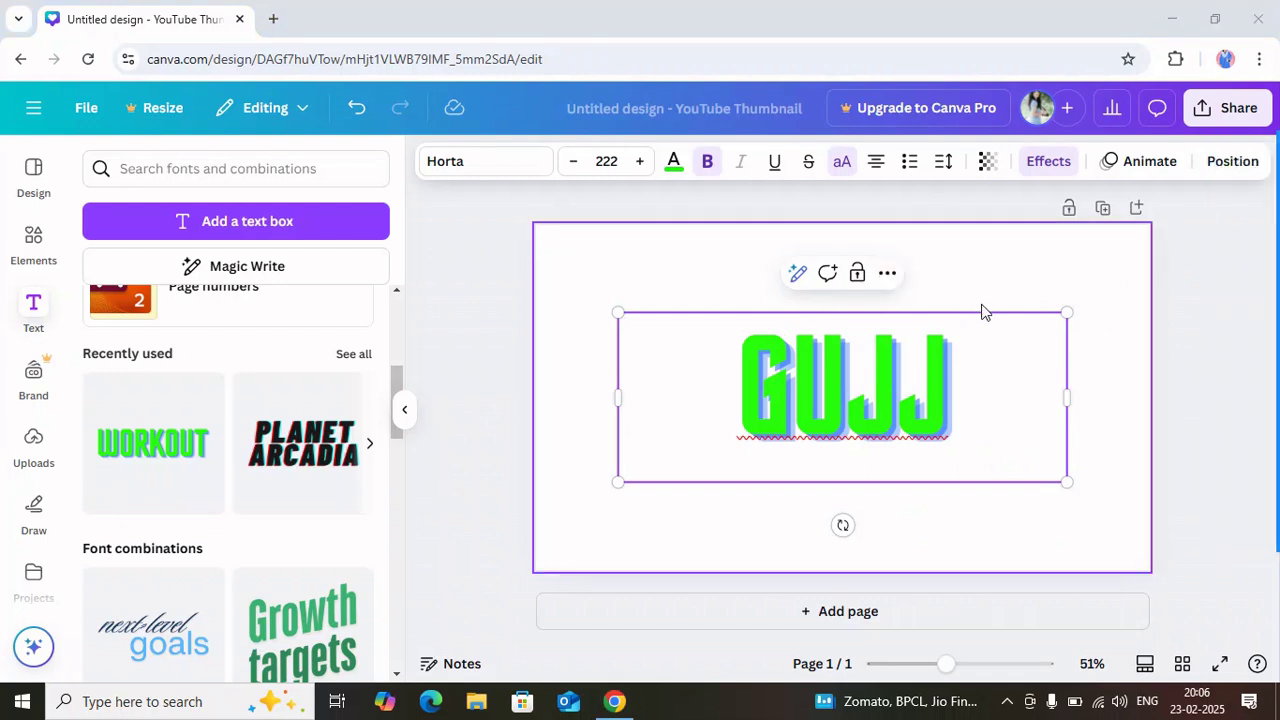
click(888, 277)
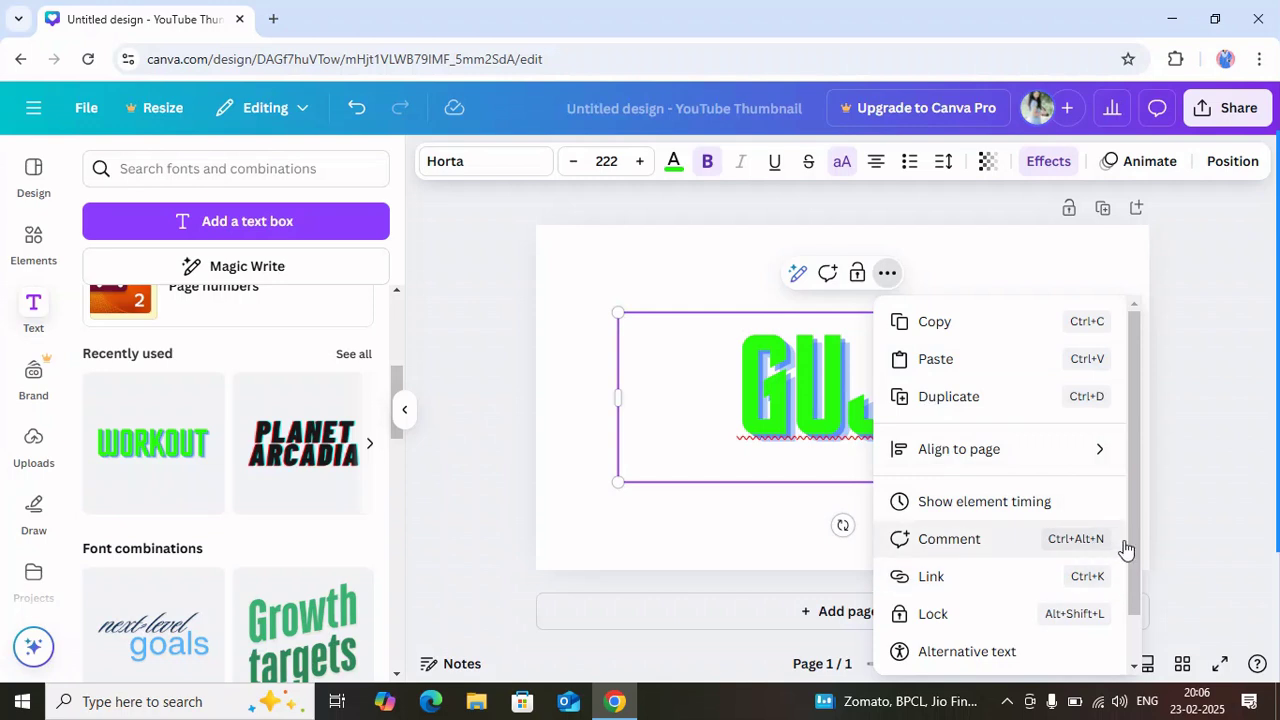
drag(1129, 541, 1140, 477)
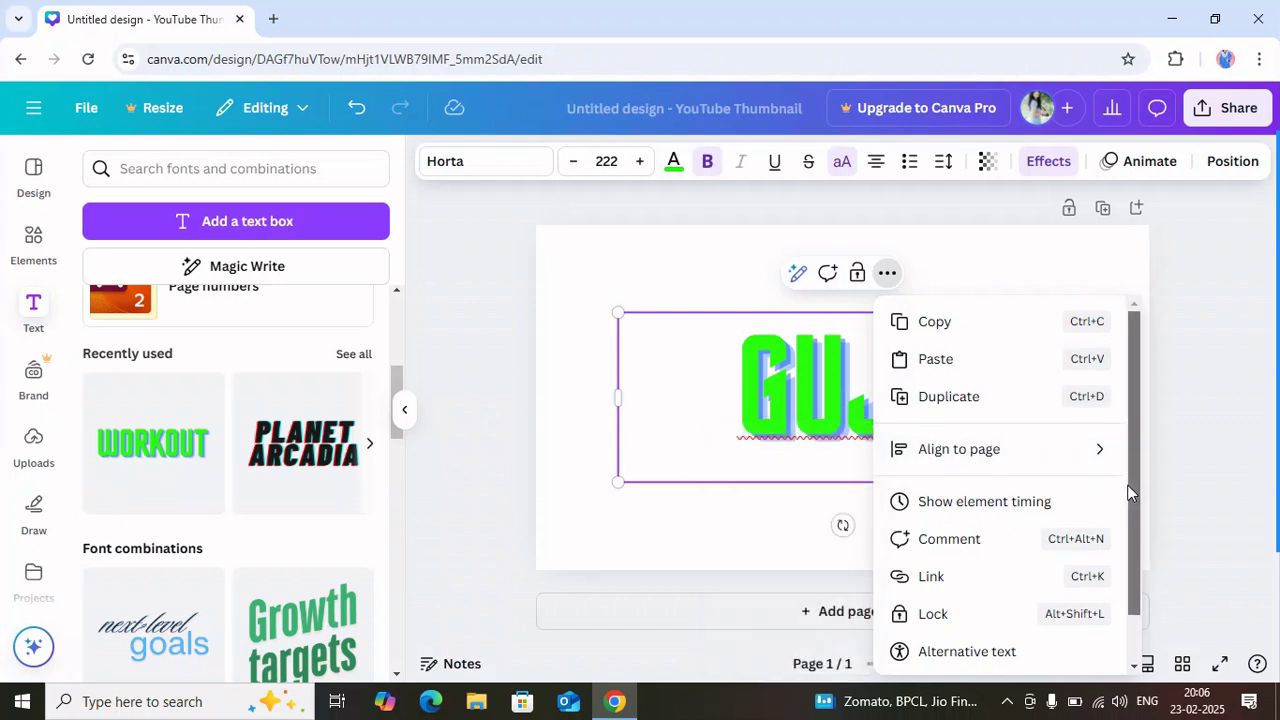
drag(1131, 491, 1137, 534)
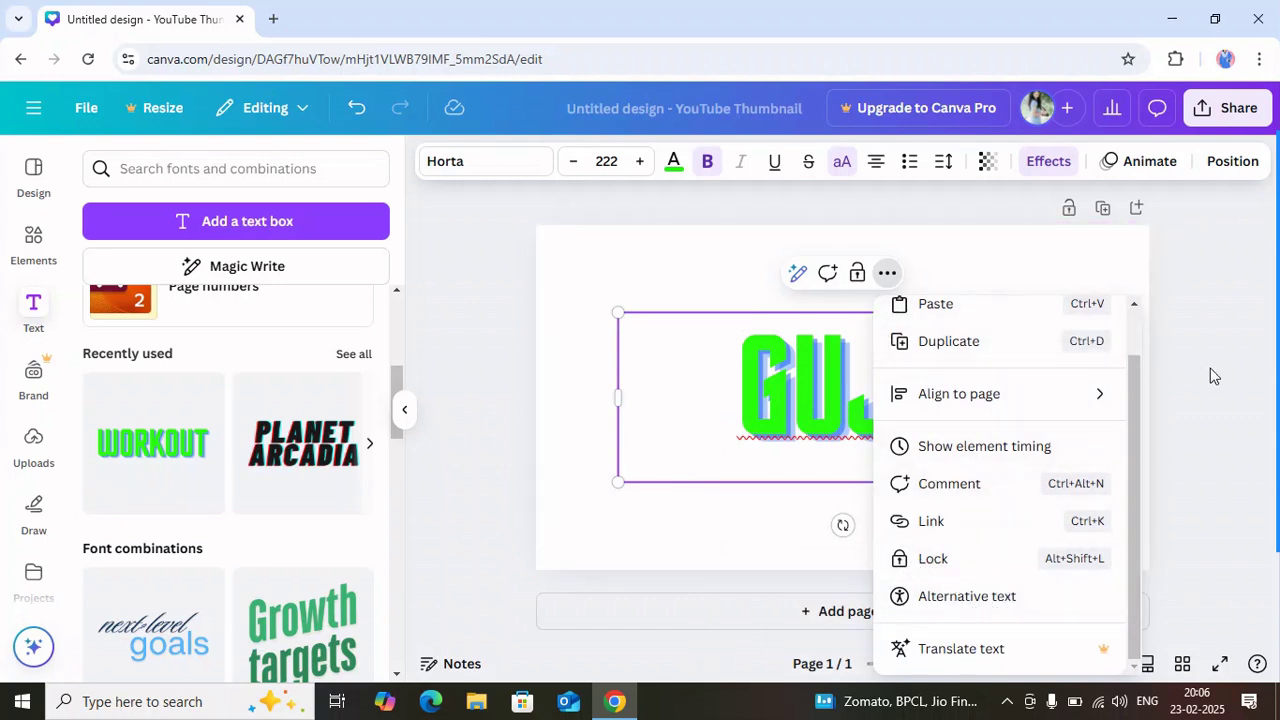
click(974, 400)
click(966, 371)
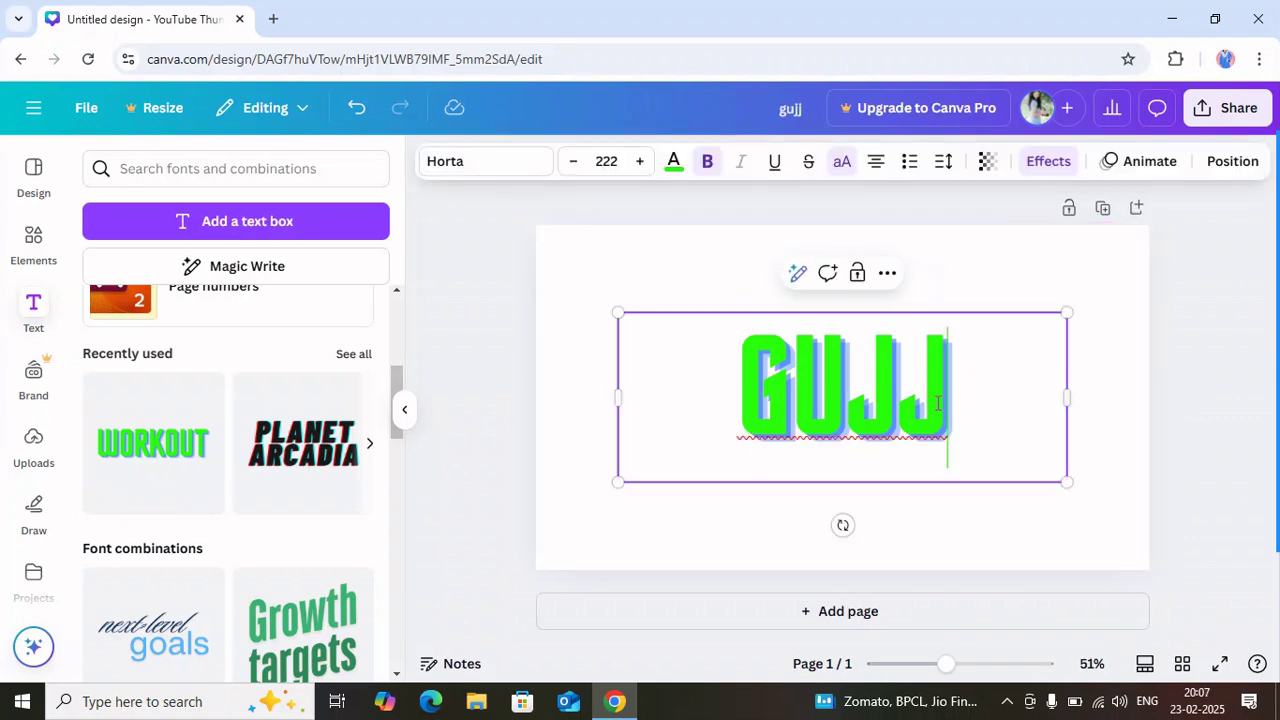
Delete the GUJJ text box from the page.
click(1085, 465)
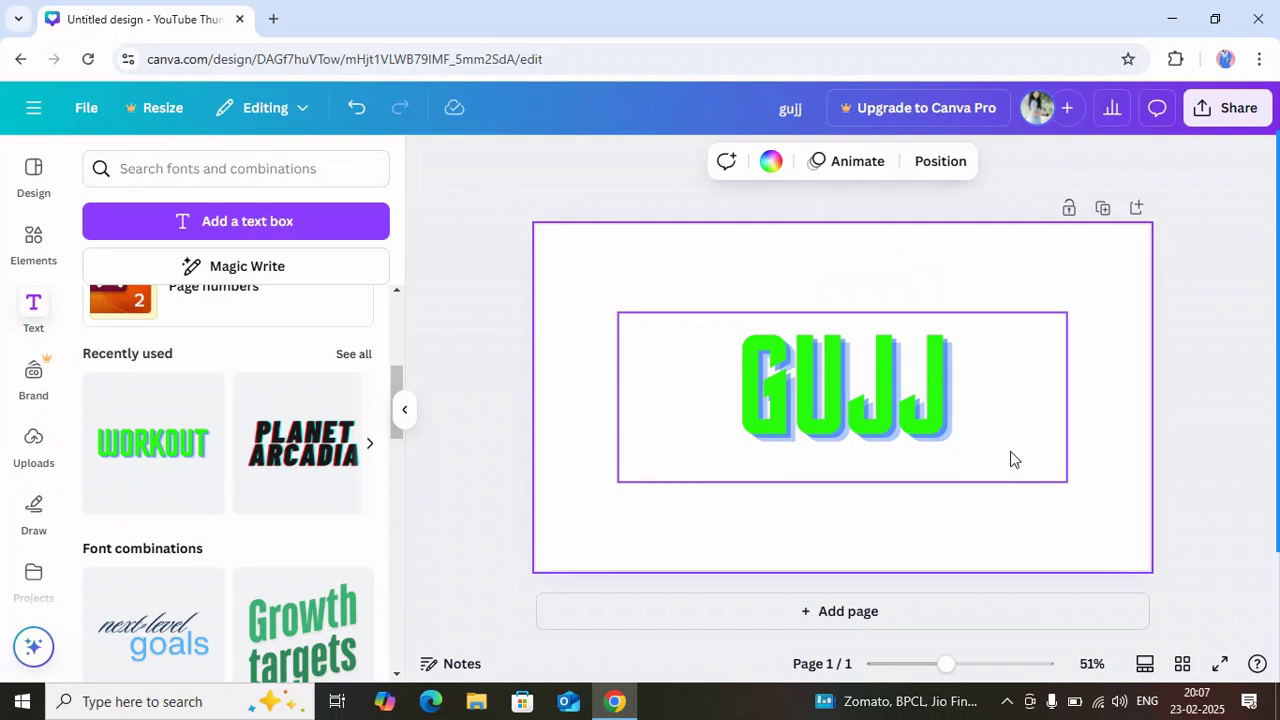
click(1010, 459)
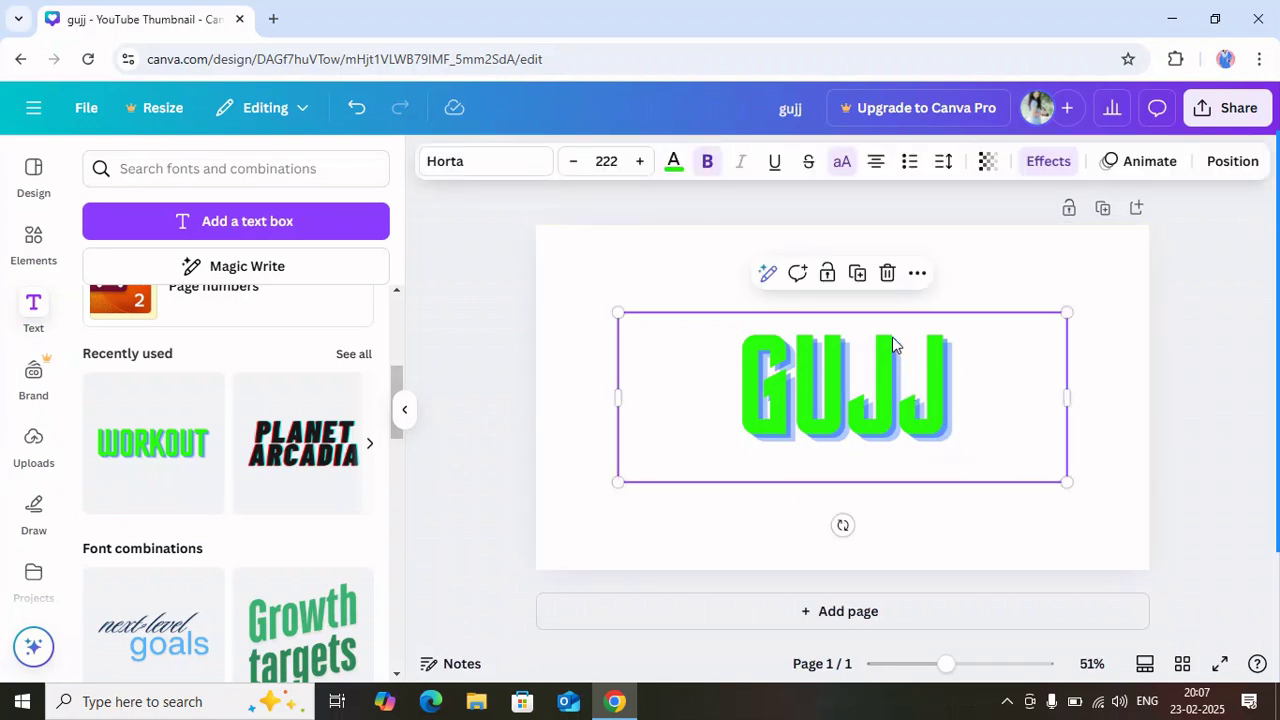
click(887, 275)
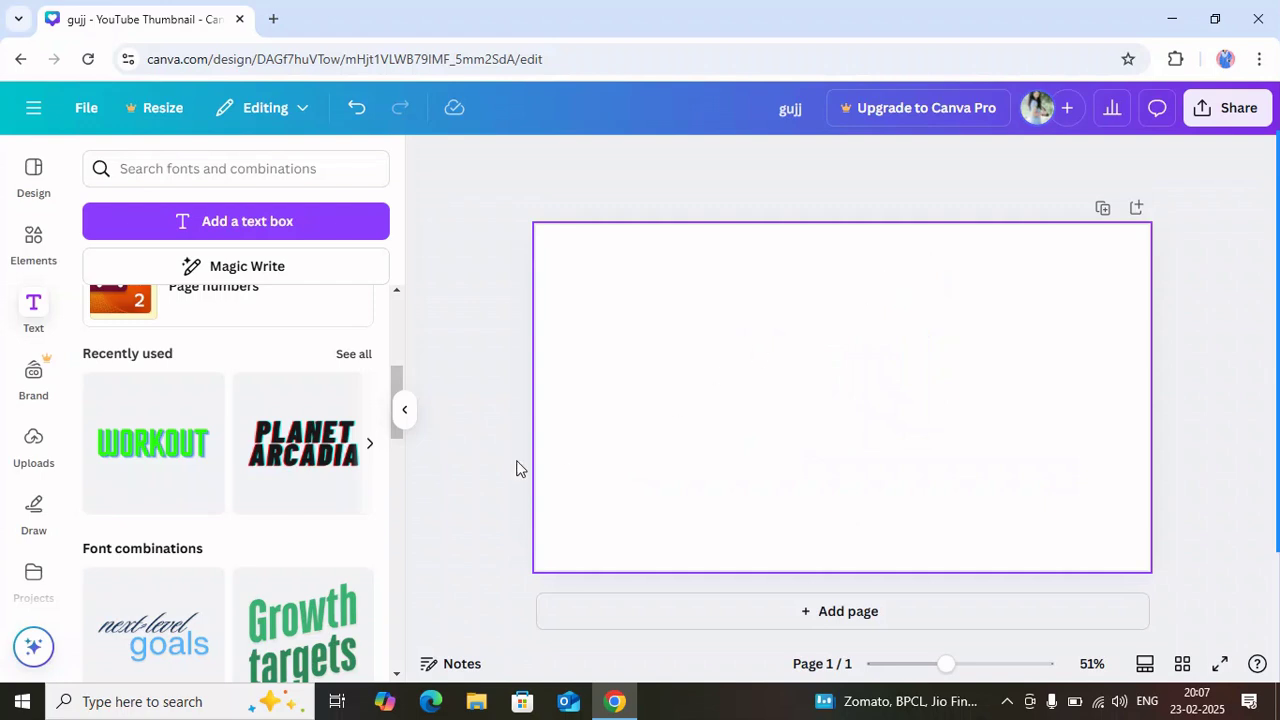
Add a default heading to the page and make it read "youtube".
drag(397, 383, 397, 314)
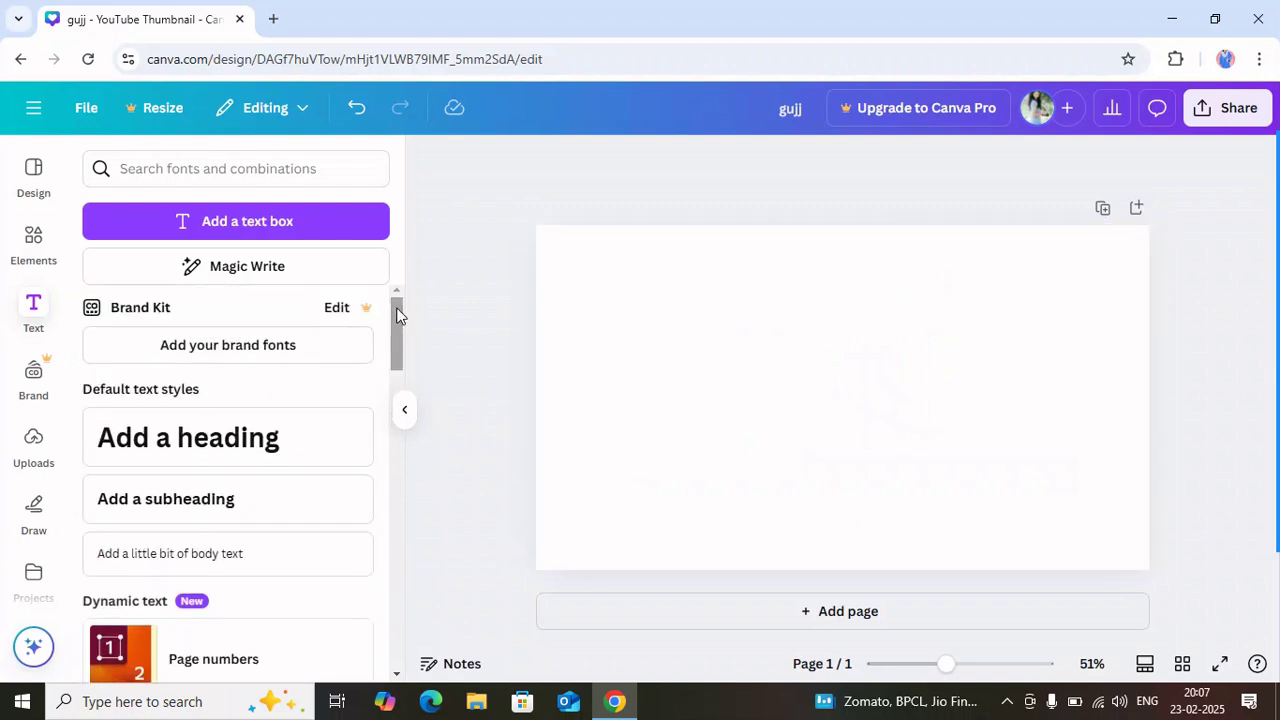
click(276, 453)
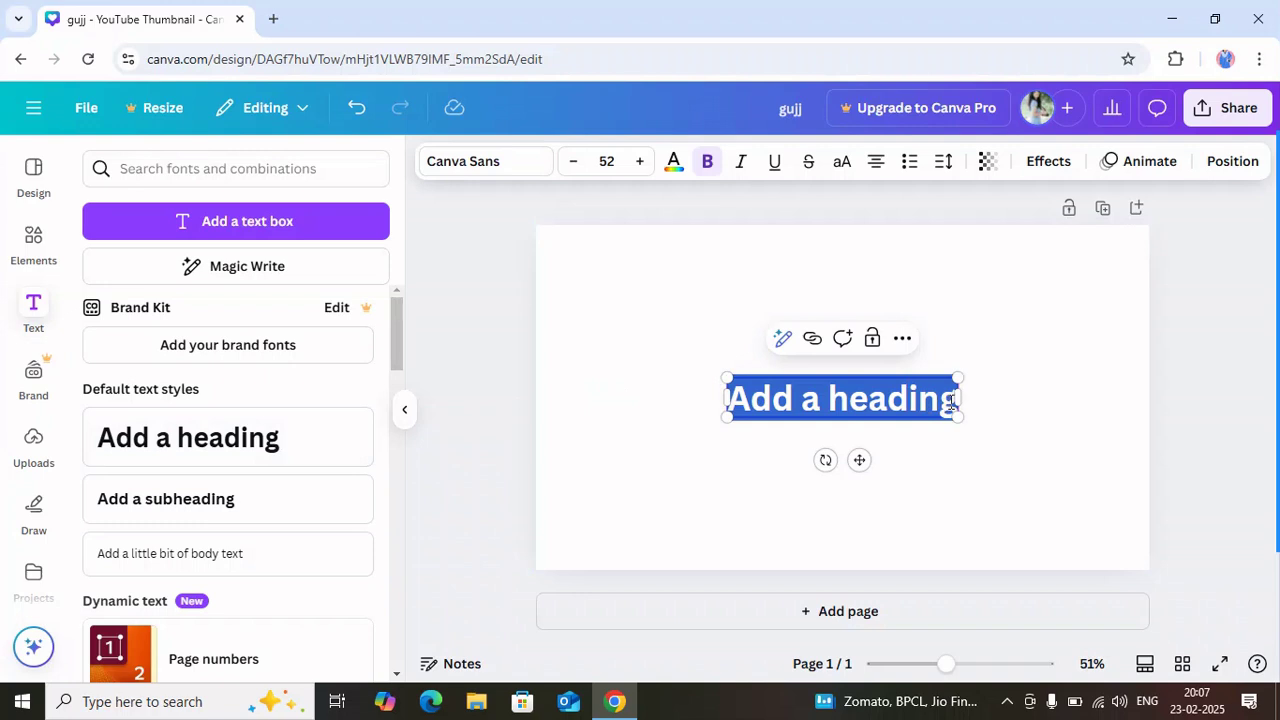
text(yo)
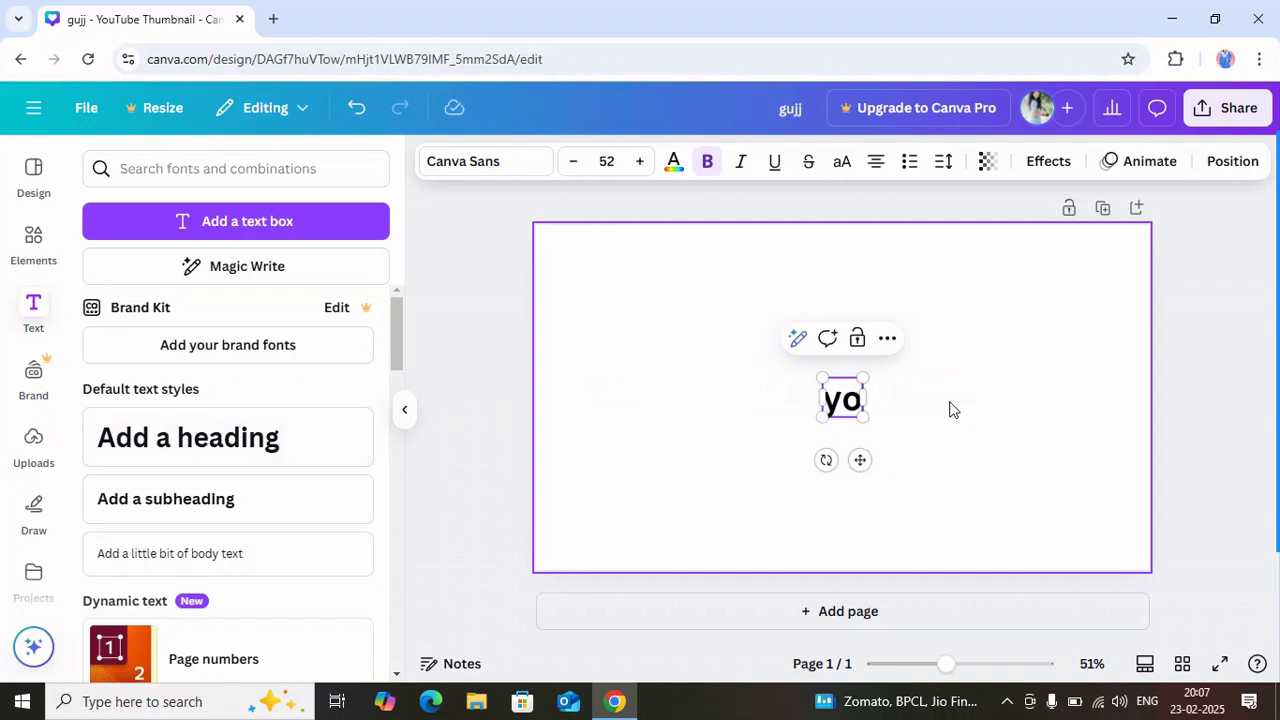
text(utube)
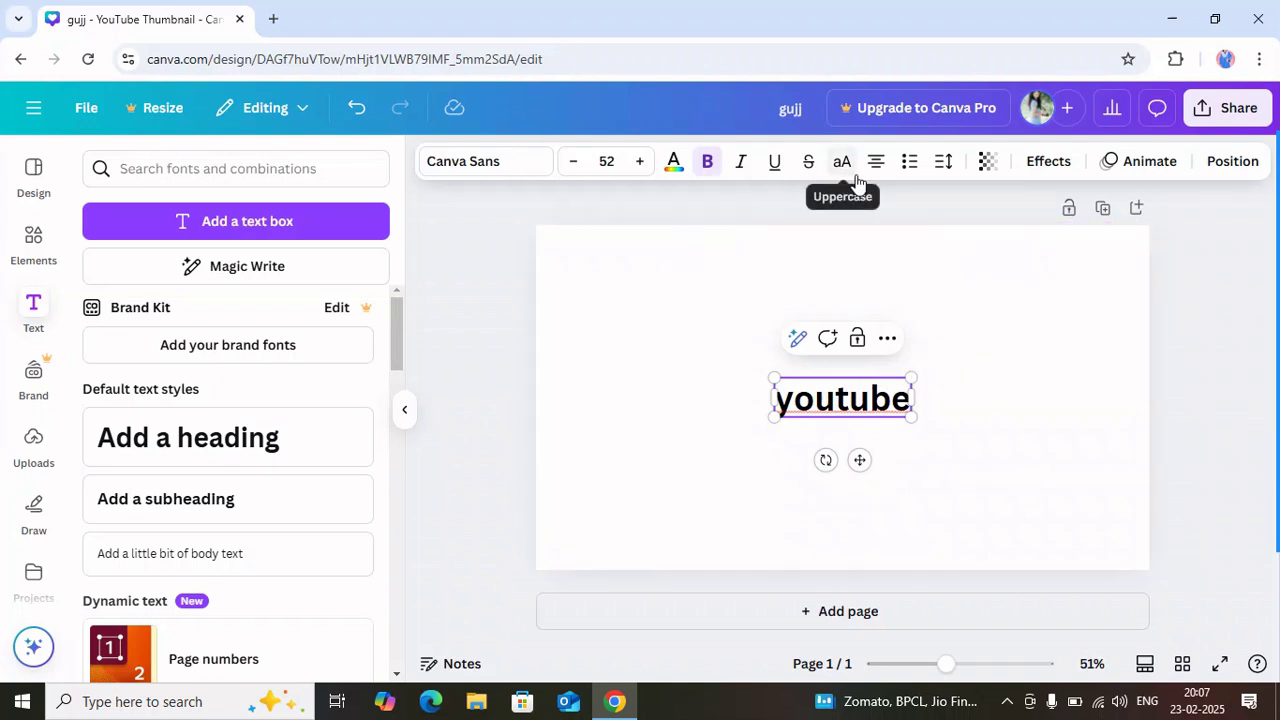
mouse_move(1262, 300)
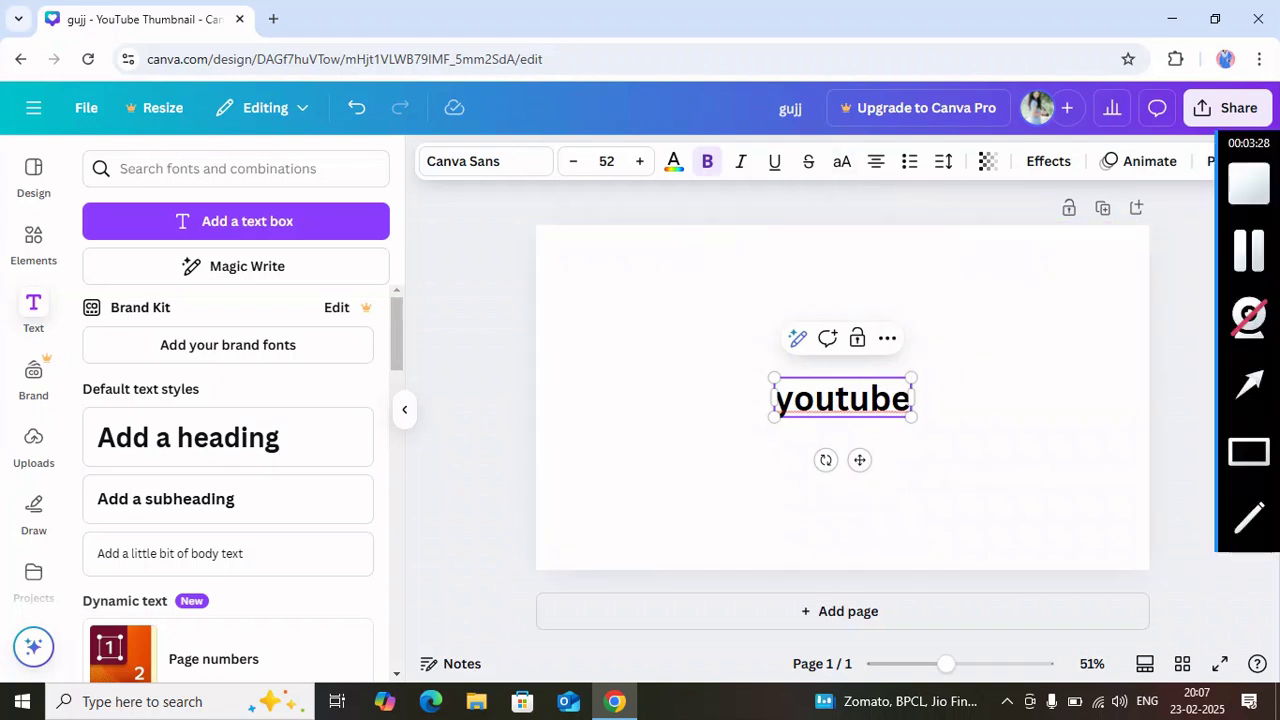
click(1247, 519)
mouse_move(1090, 137)
mouse_down()
mouse_move(547, 155)
mouse_move(626, 172)
mouse_move(820, 175)
mouse_move(1151, 160)
mouse_move(480, 164)
mouse_up()
mouse_move(1262, 300)
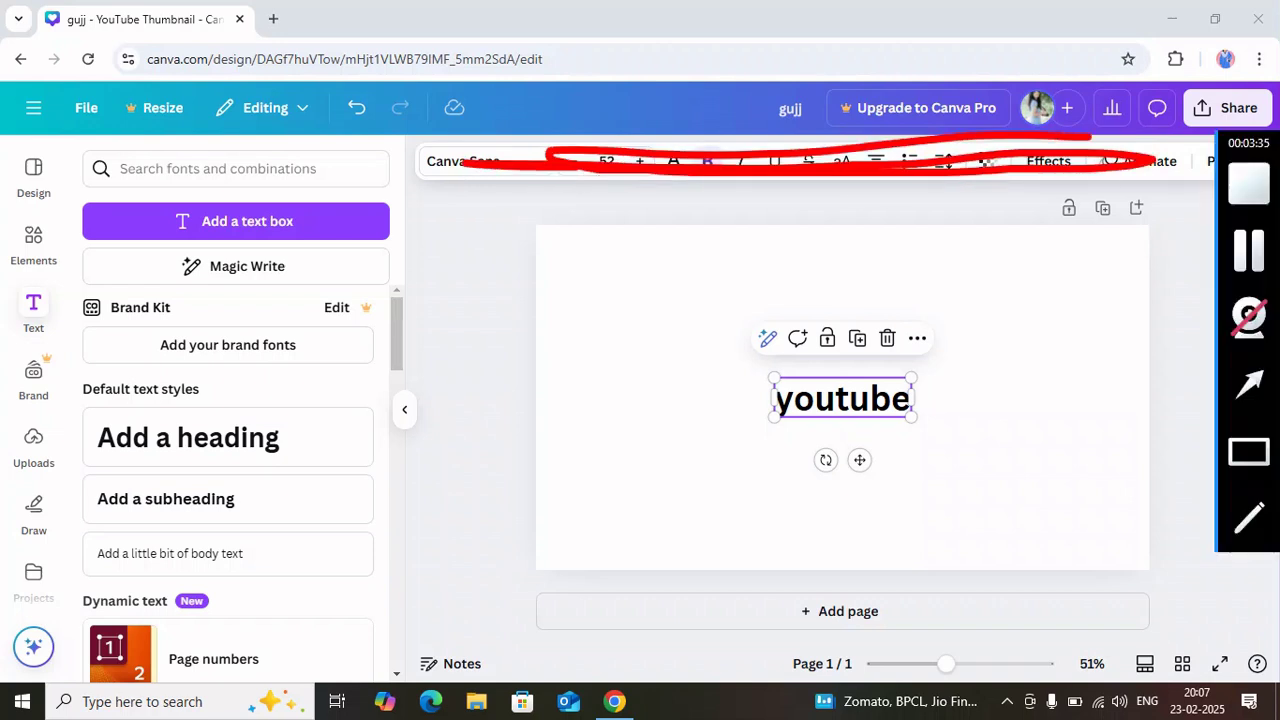
click(1180, 284)
Increase the font size of the "youtube" heading to 62.
click(889, 411)
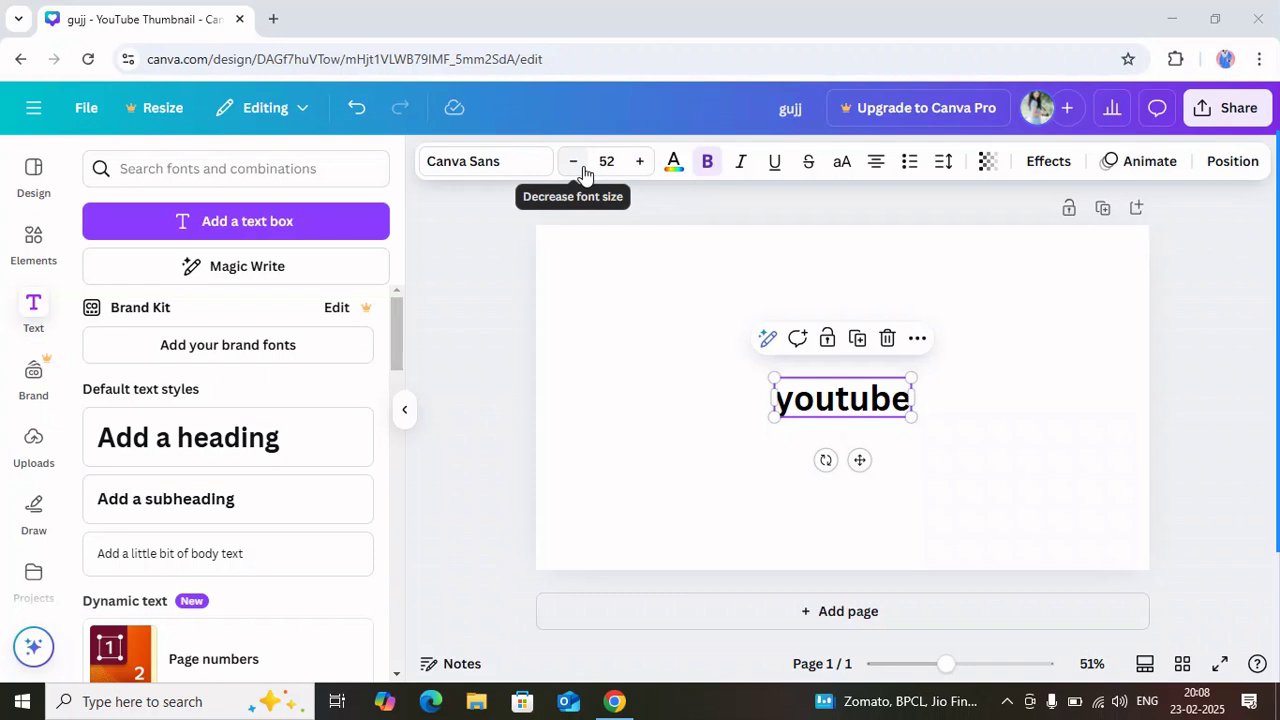
click(638, 162)
click(638, 162)
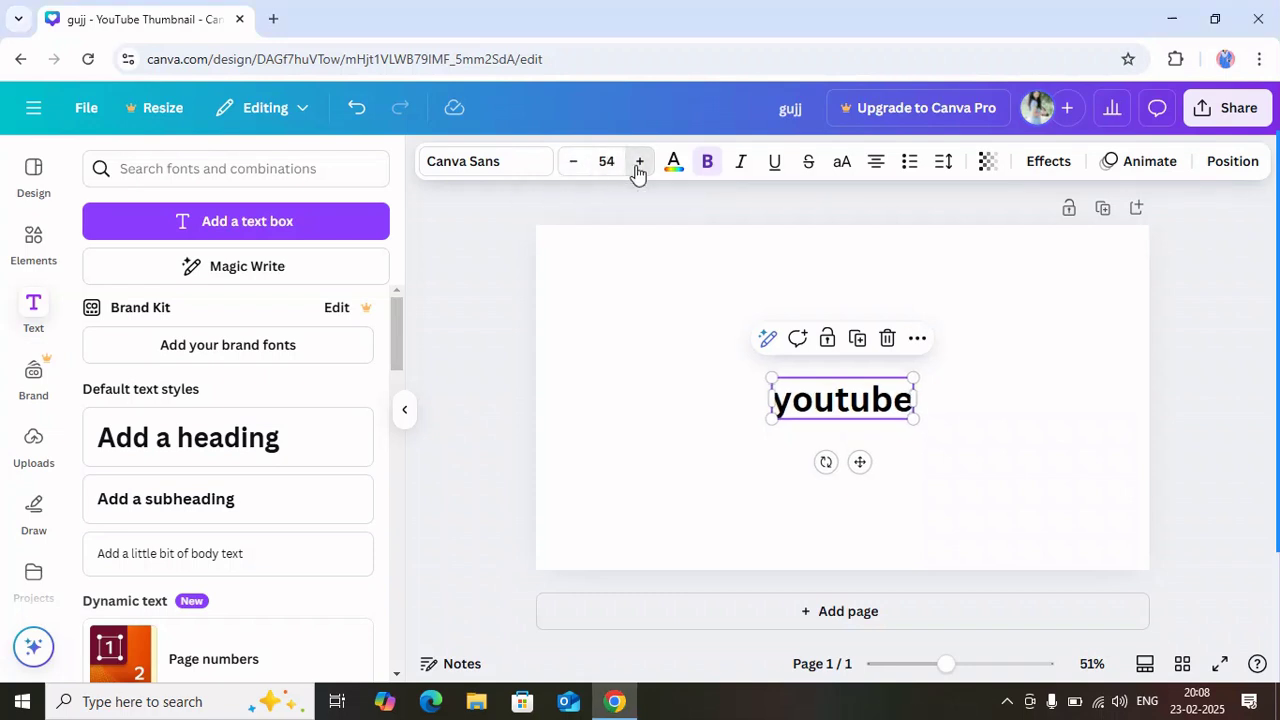
click(638, 162)
click(638, 162)
click(638, 162)
click(638, 162)
click(638, 162)
click(638, 162)
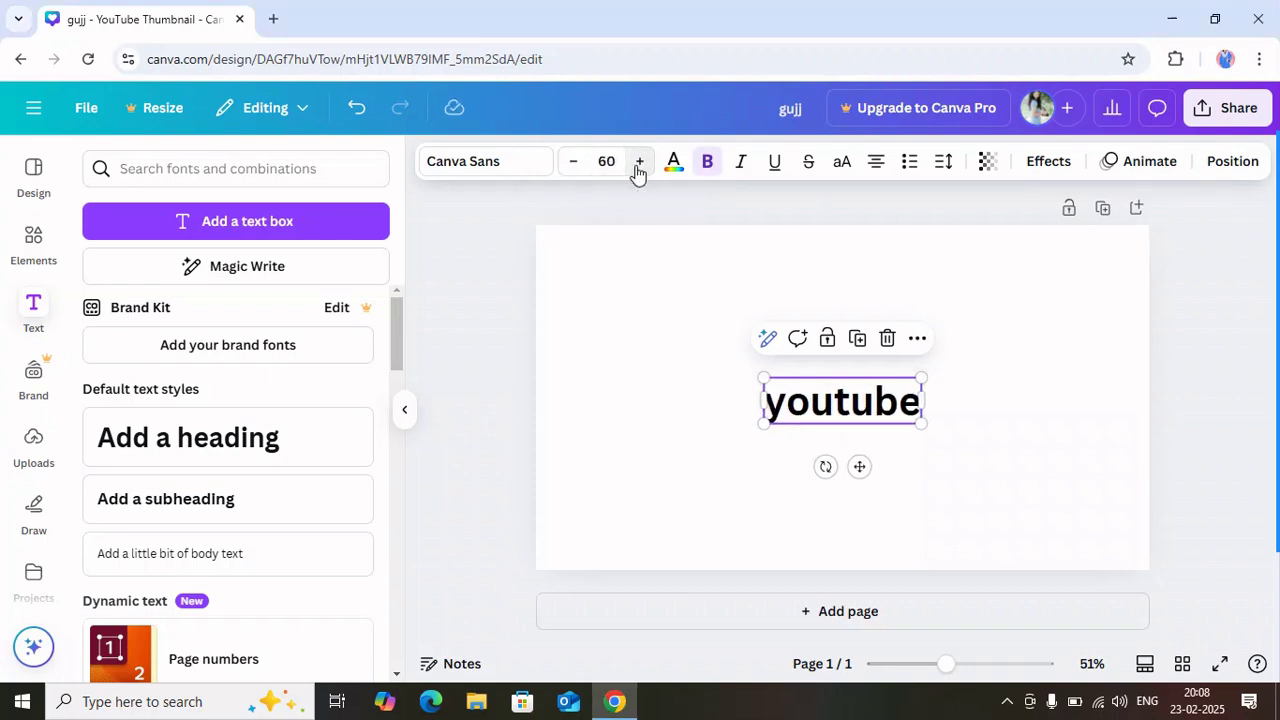
click(638, 162)
click(638, 162)
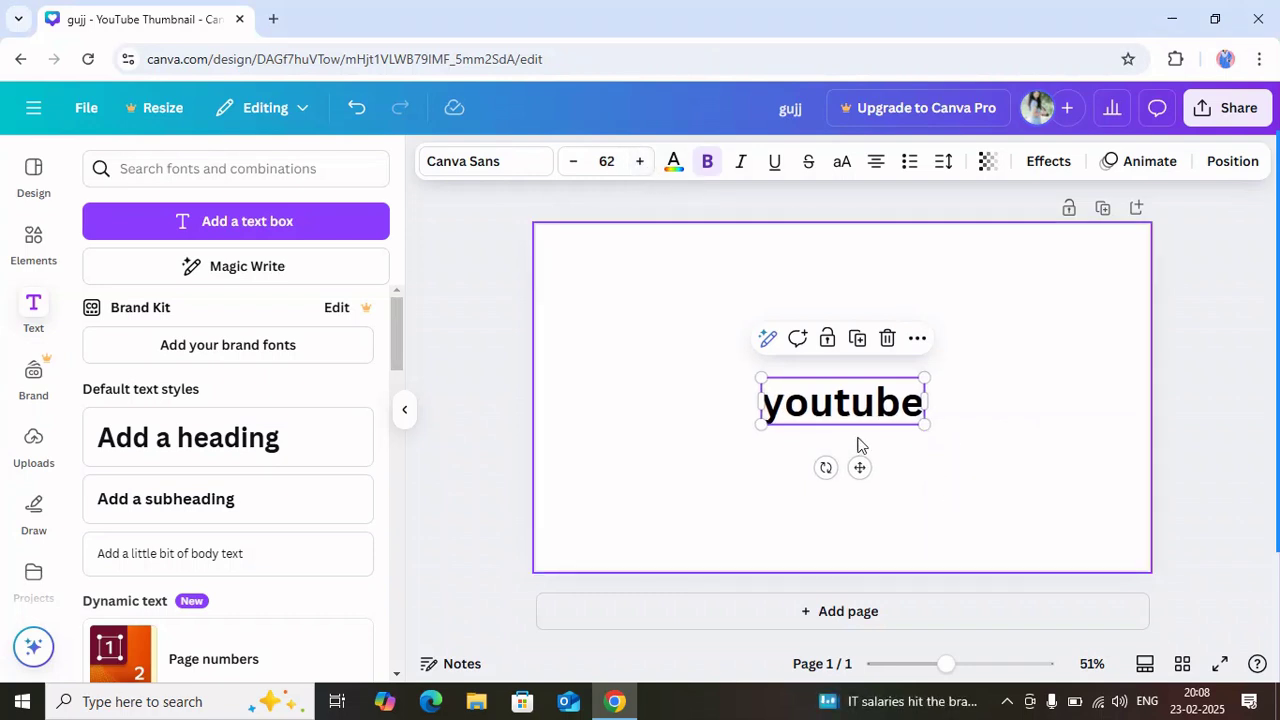
Turn bold off for the "youtube" heading and switch it back on.
click(708, 163)
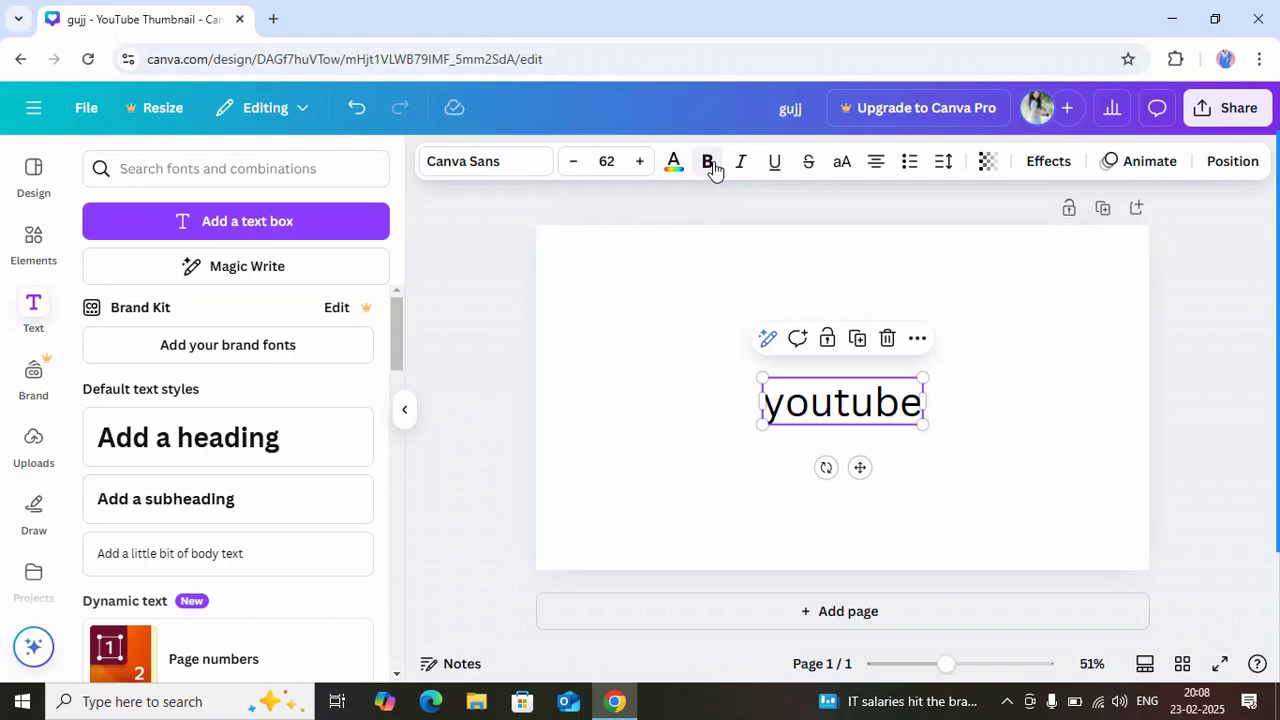
click(708, 163)
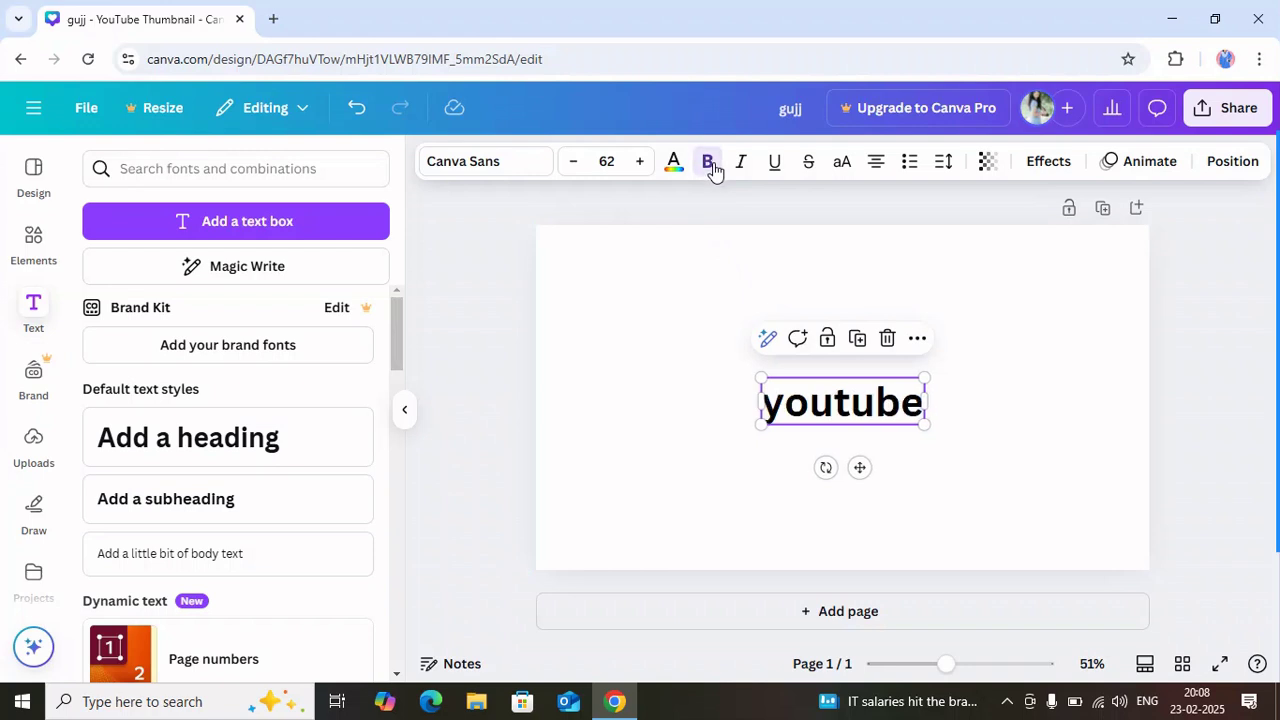
Toggle bold off and on for the "youtube" heading and make it italic.
click(708, 163)
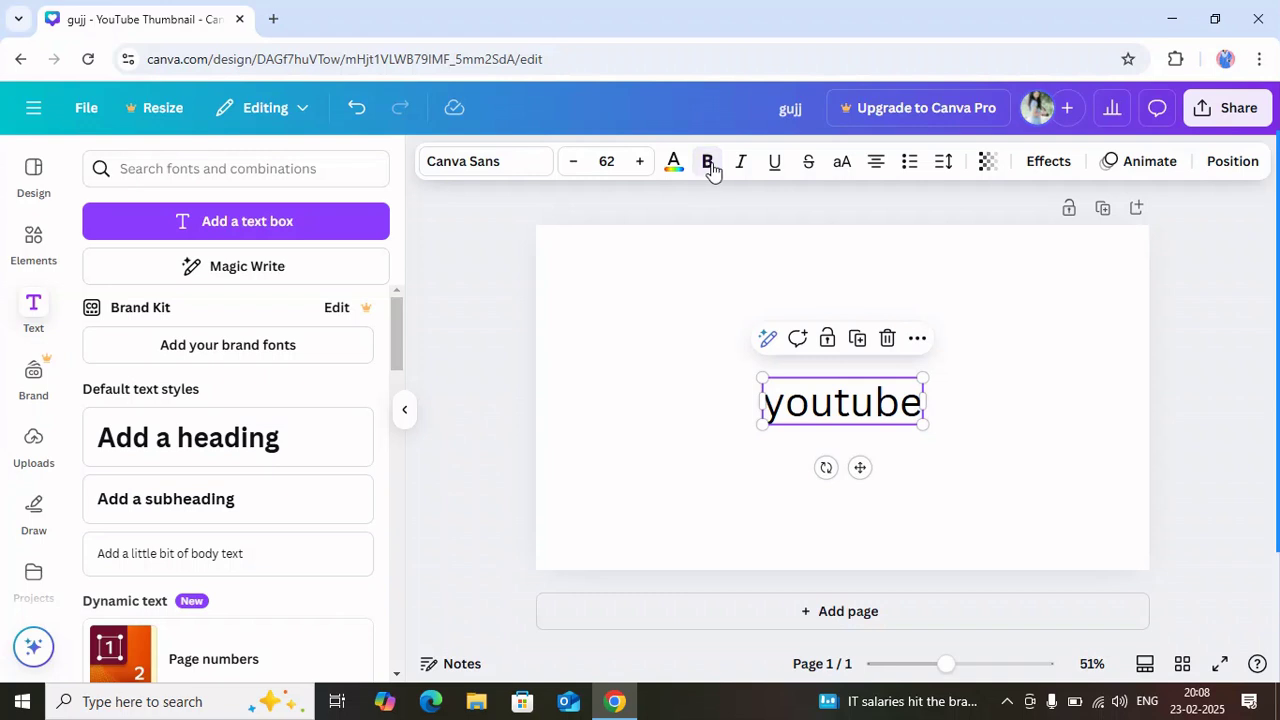
click(706, 166)
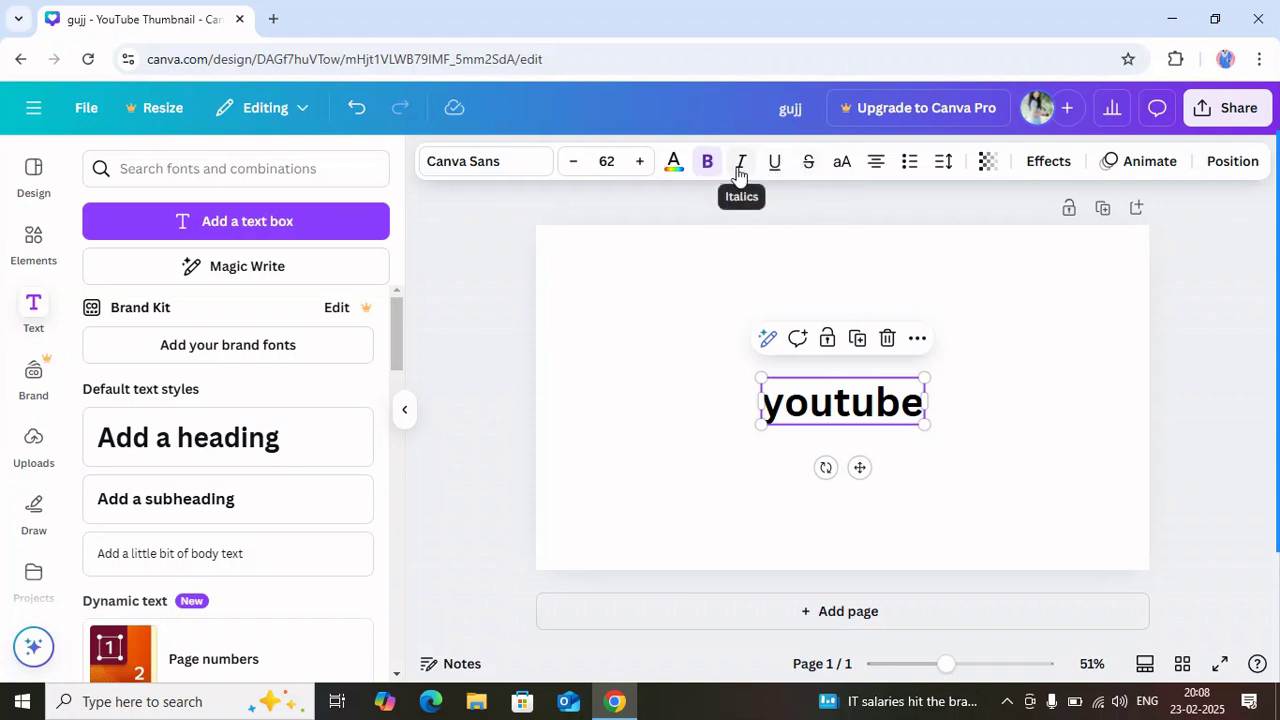
click(739, 174)
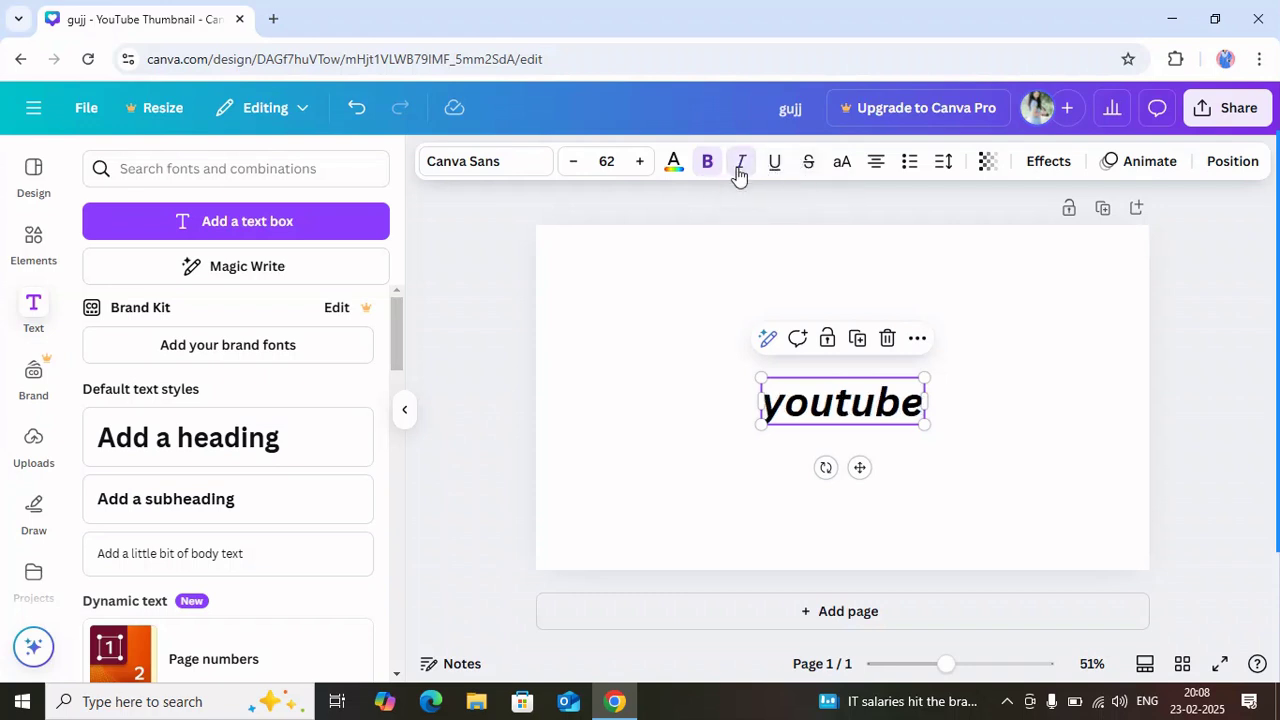
Try underline and uppercase on the "youtube" heading, switching each one off again.
click(776, 170)
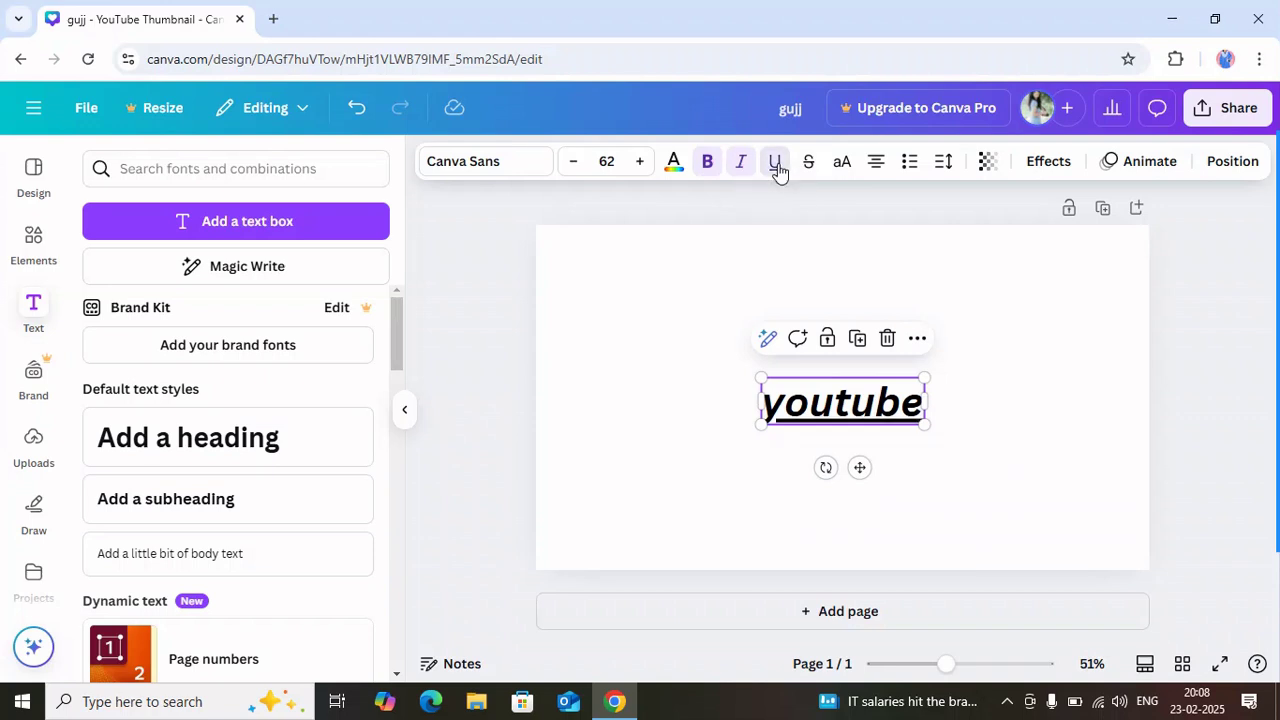
click(777, 170)
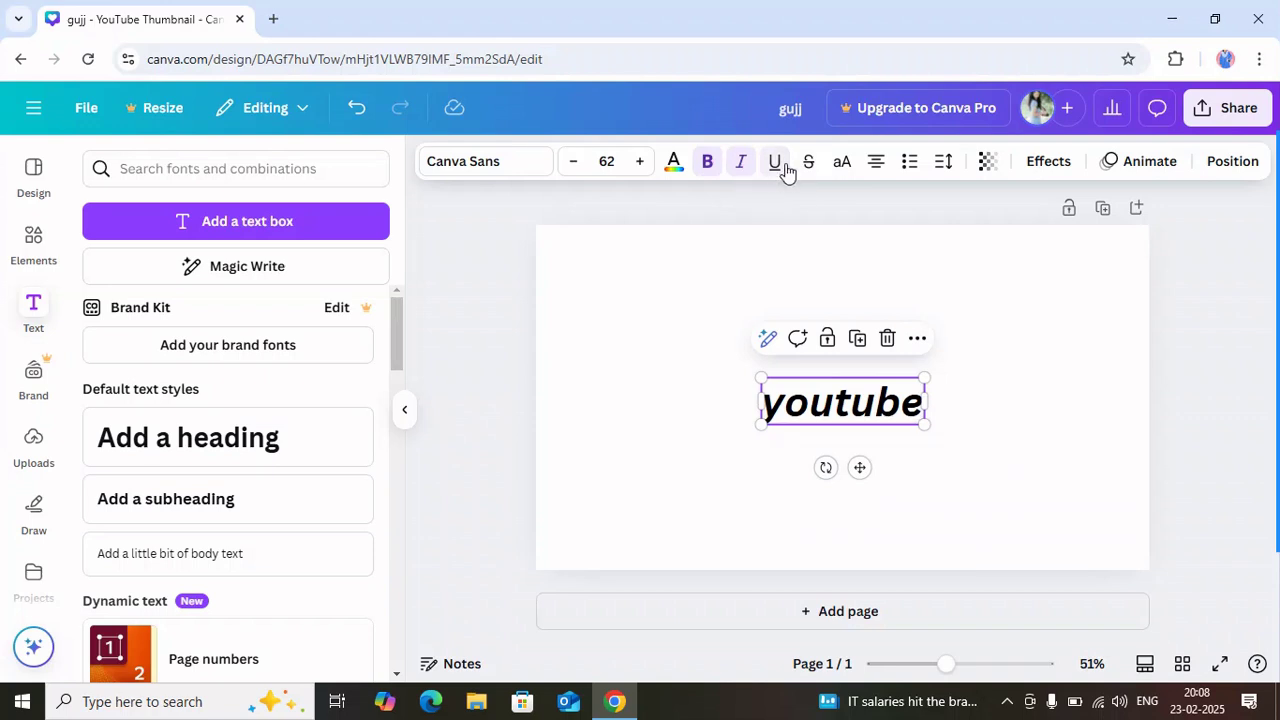
click(843, 172)
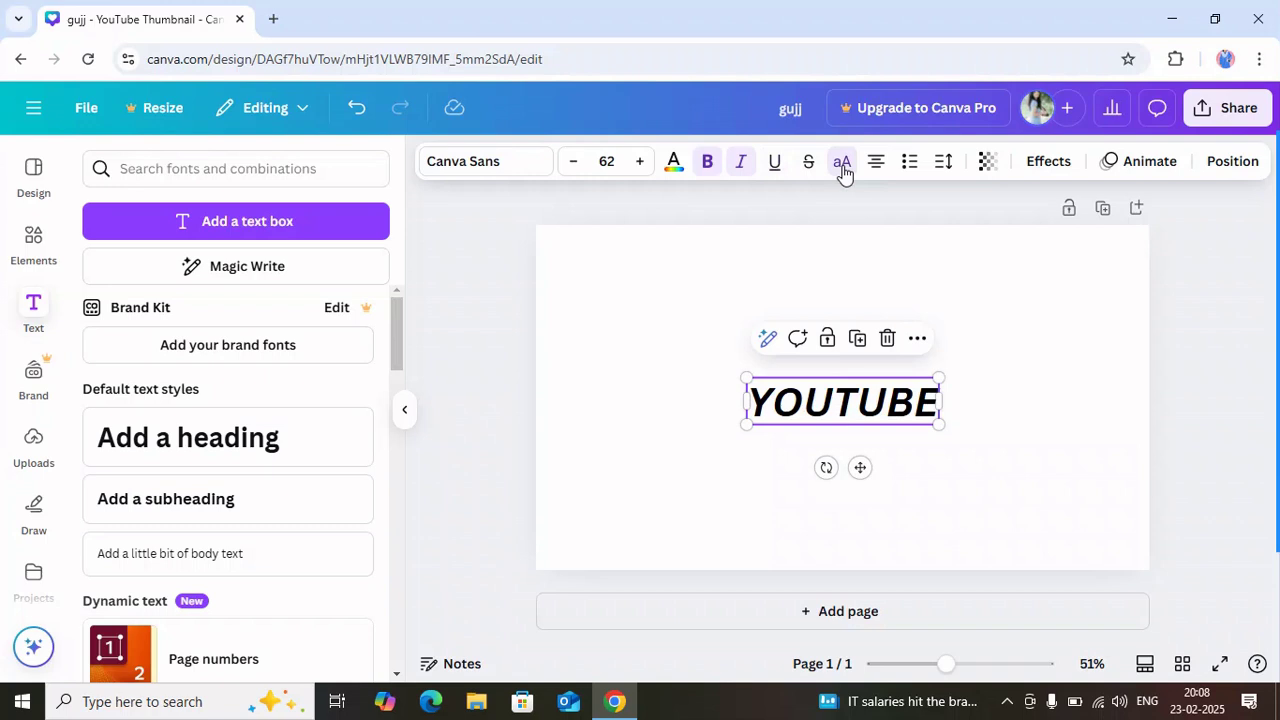
click(843, 172)
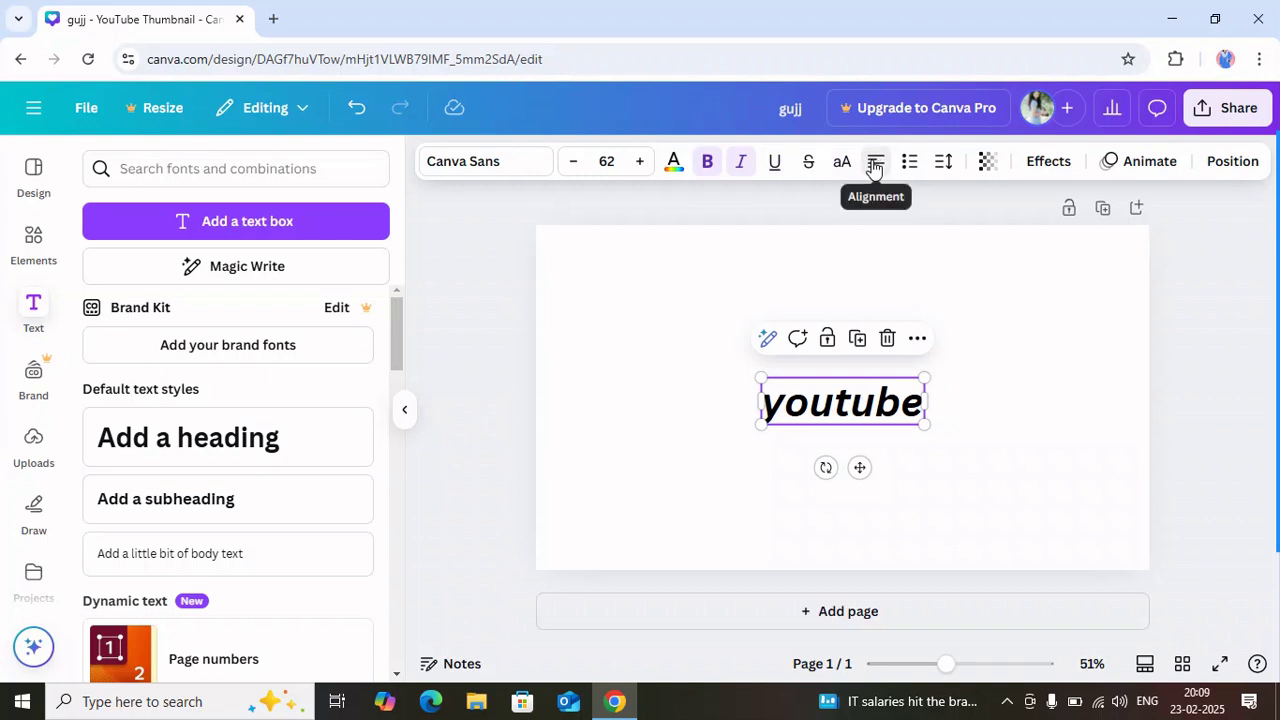
Cycle the "youtube" heading through the text alignment options.
click(874, 165)
click(874, 166)
click(876, 166)
Try bulleted and numbered list formatting on the "youtube" heading and remove it again.
click(908, 166)
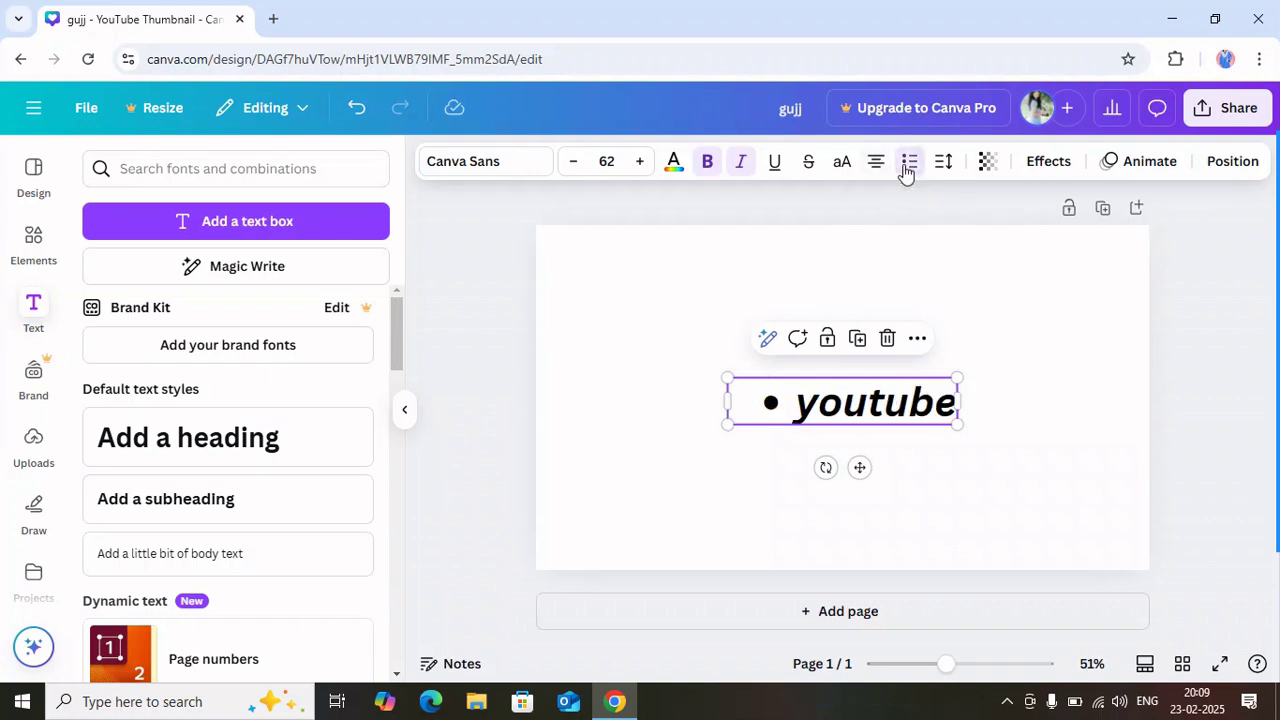
click(908, 164)
click(908, 164)
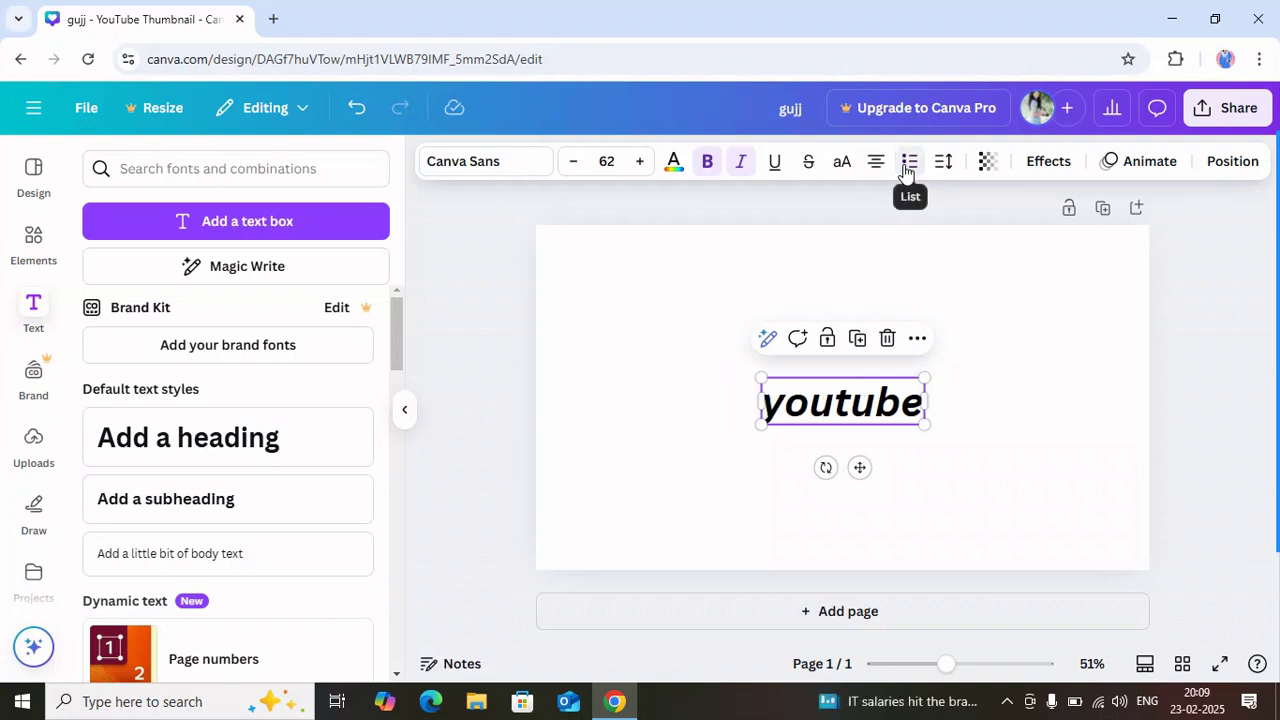
click(906, 168)
click(906, 172)
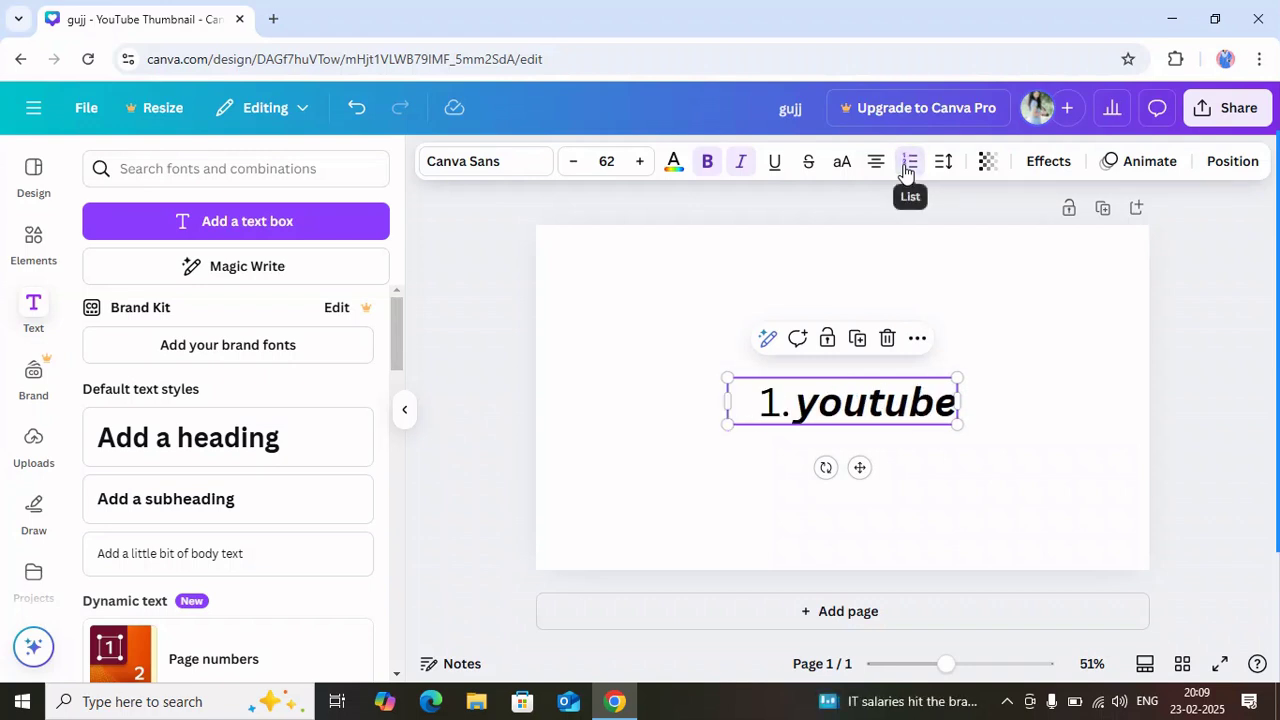
click(907, 170)
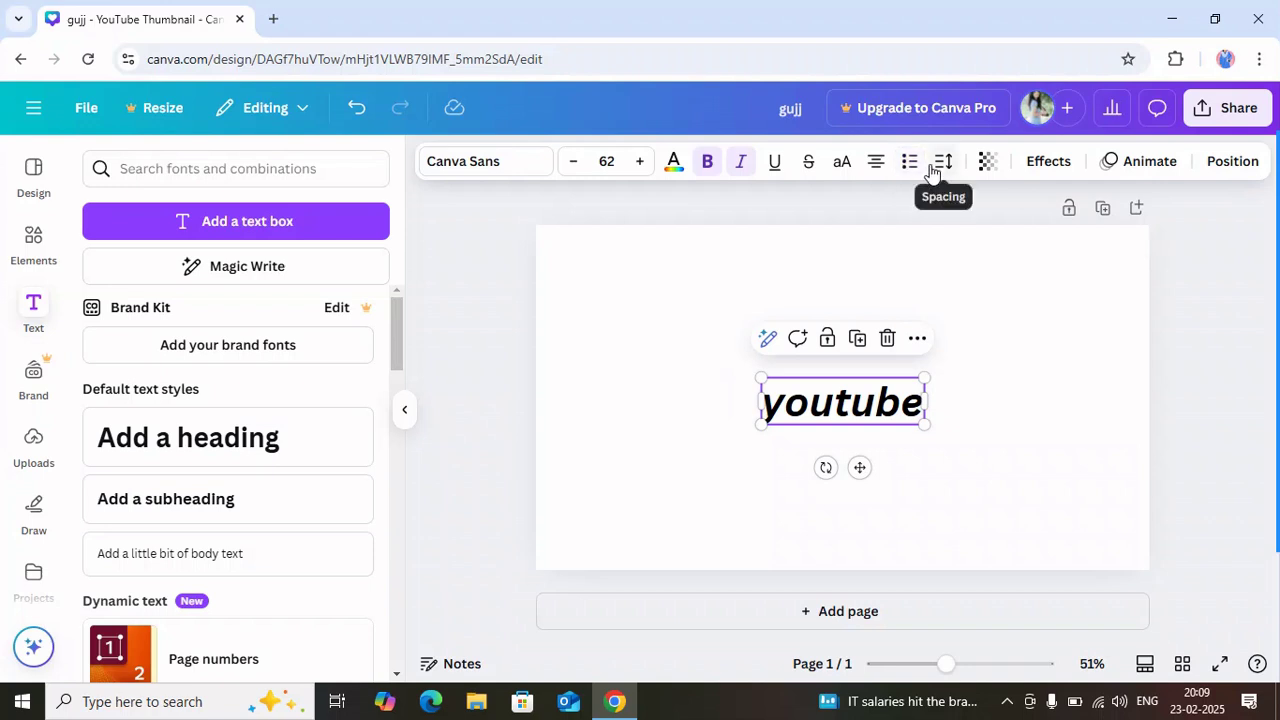
Set the heading's letter spacing to 30 and its line spacing to 1.39.
click(935, 172)
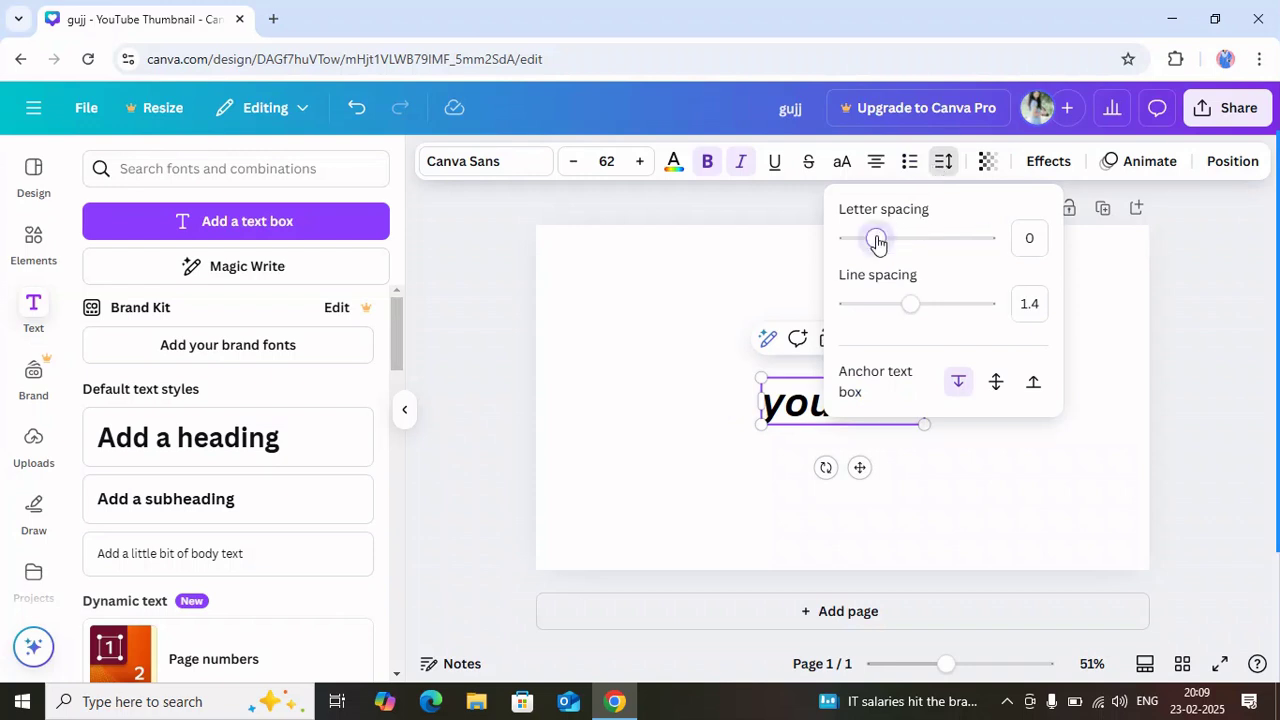
drag(876, 242, 880, 241)
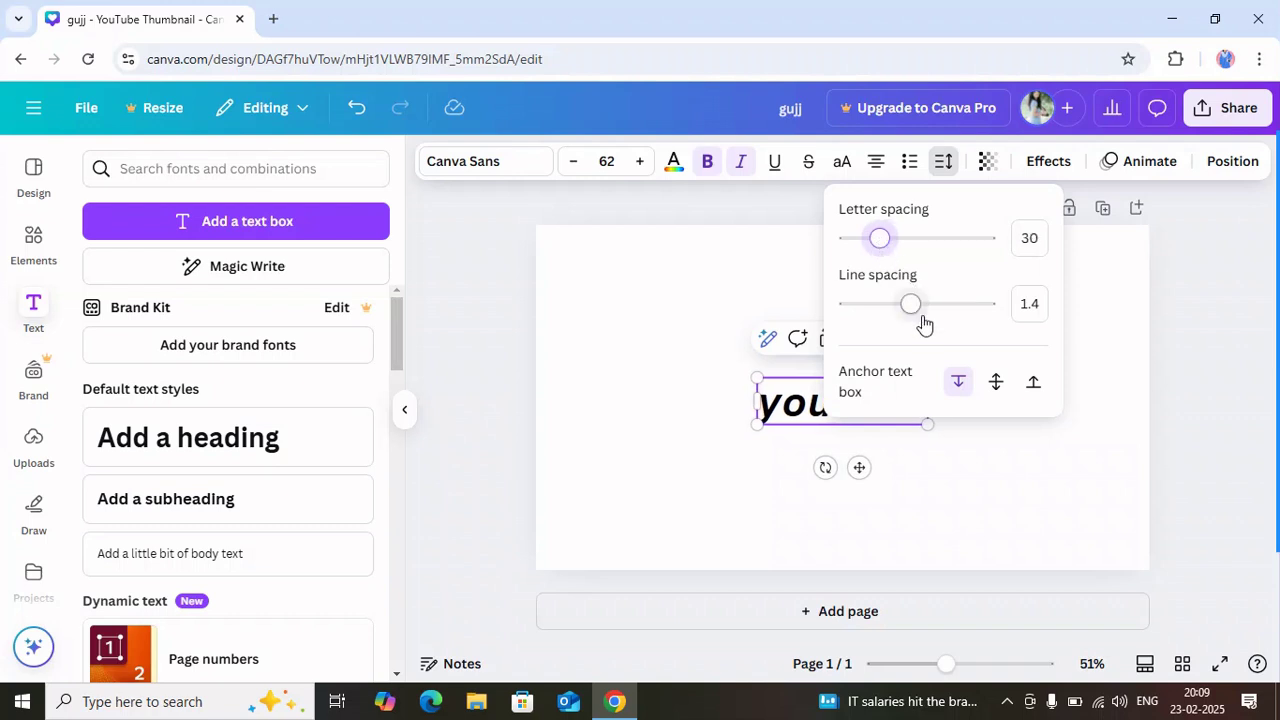
drag(912, 314, 908, 306)
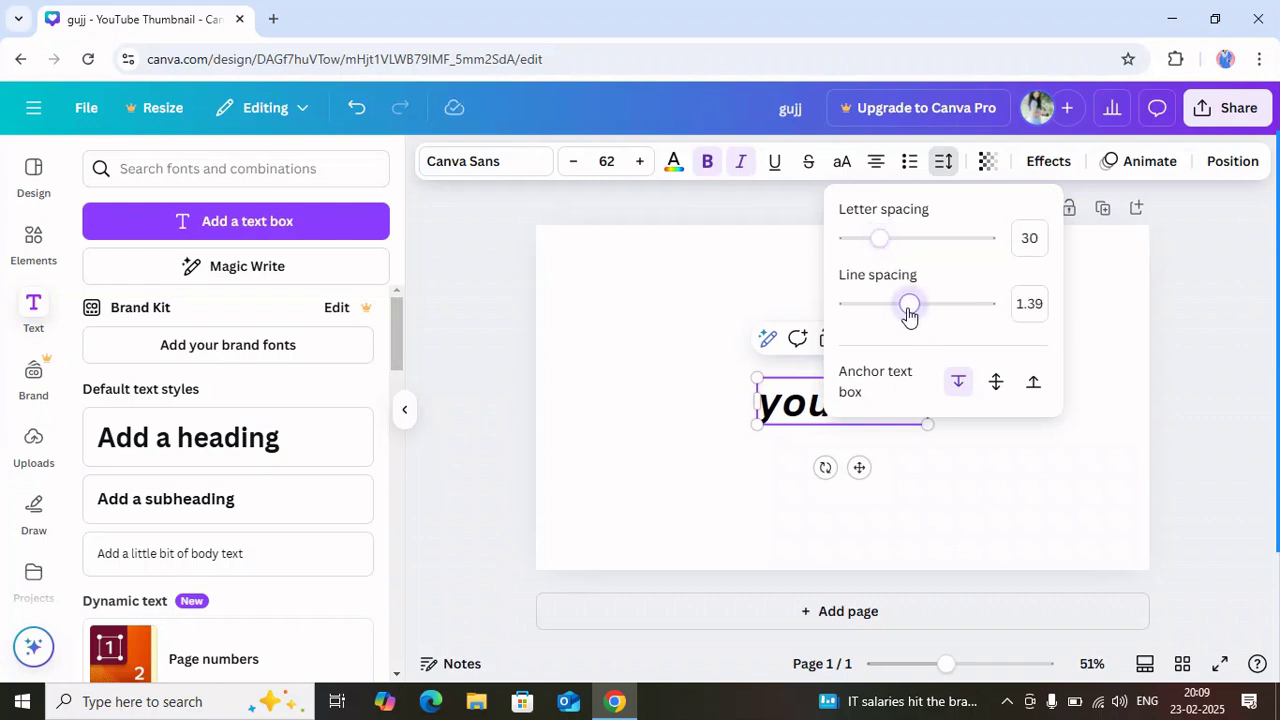
click(1066, 323)
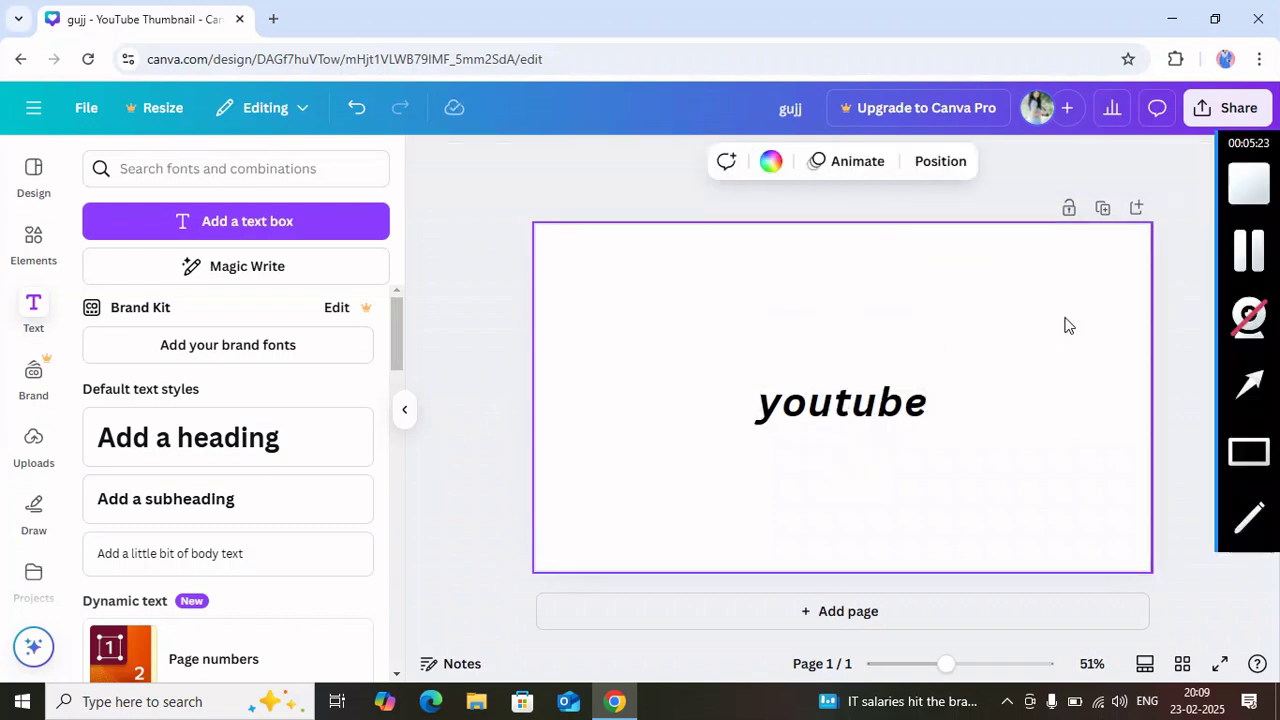
Convert the "youtube" heading to uppercase and colour its text with the default solid red #FF3131.
click(898, 420)
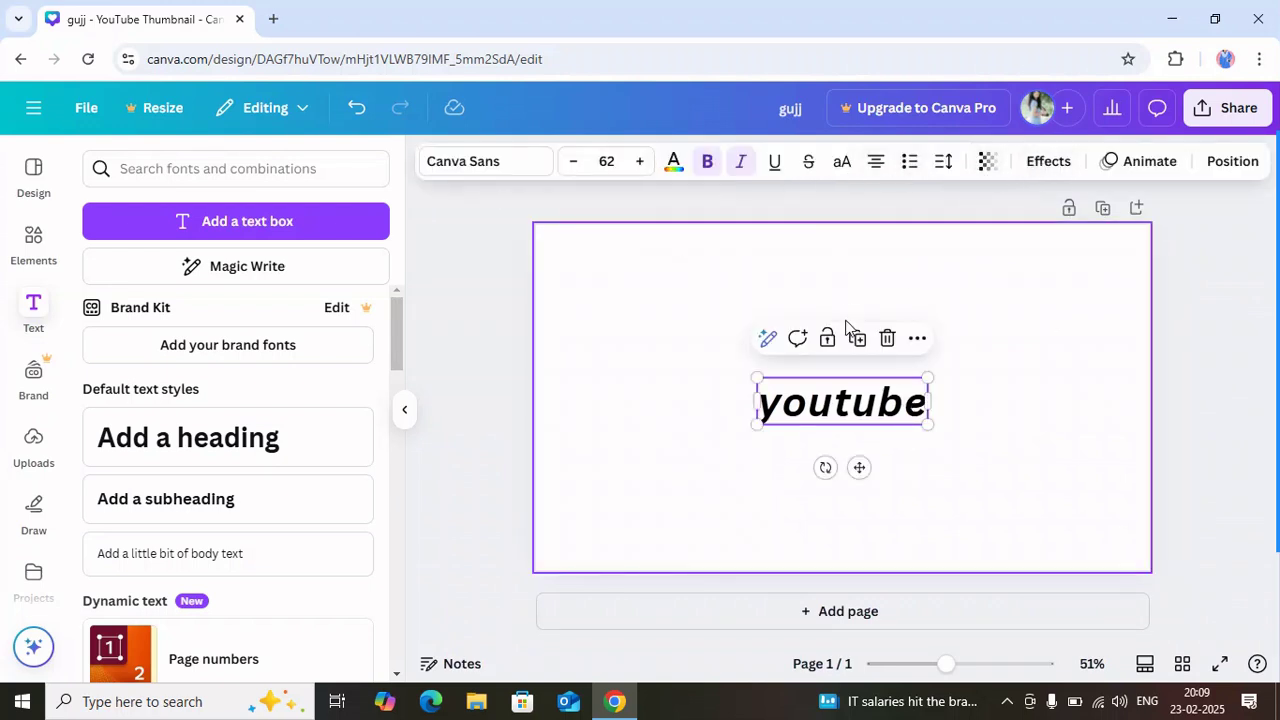
click(838, 168)
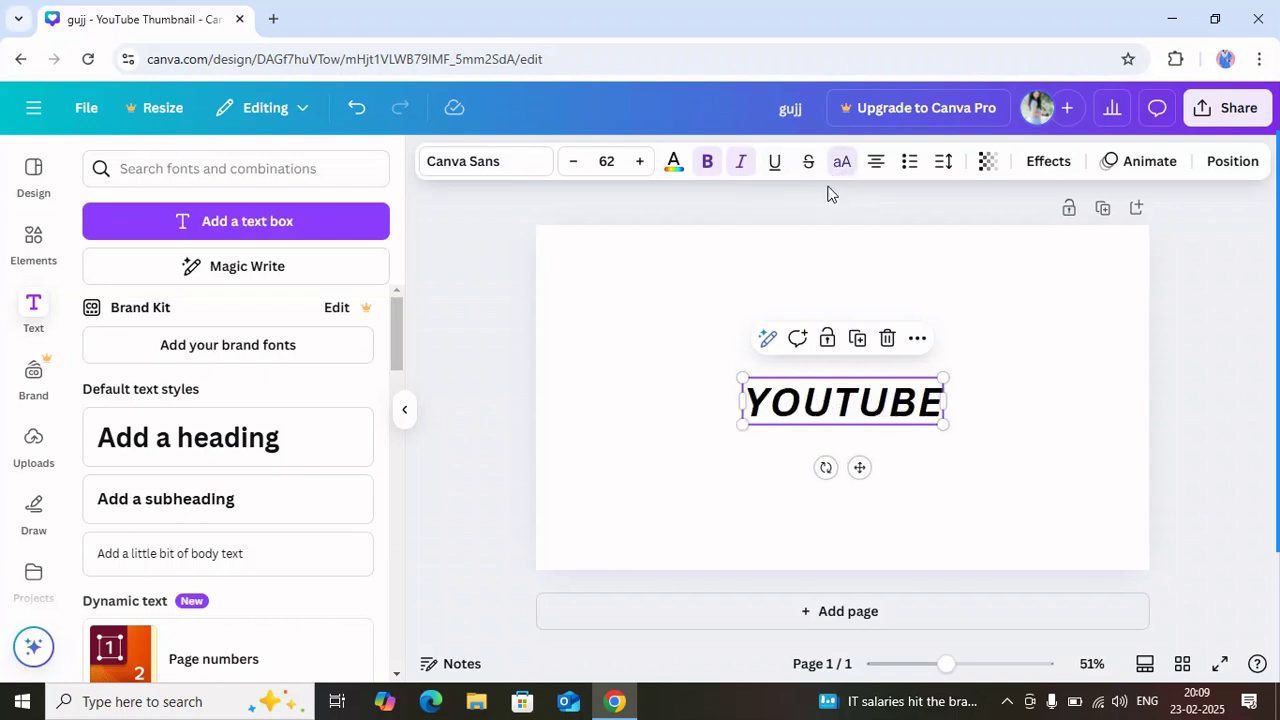
click(671, 165)
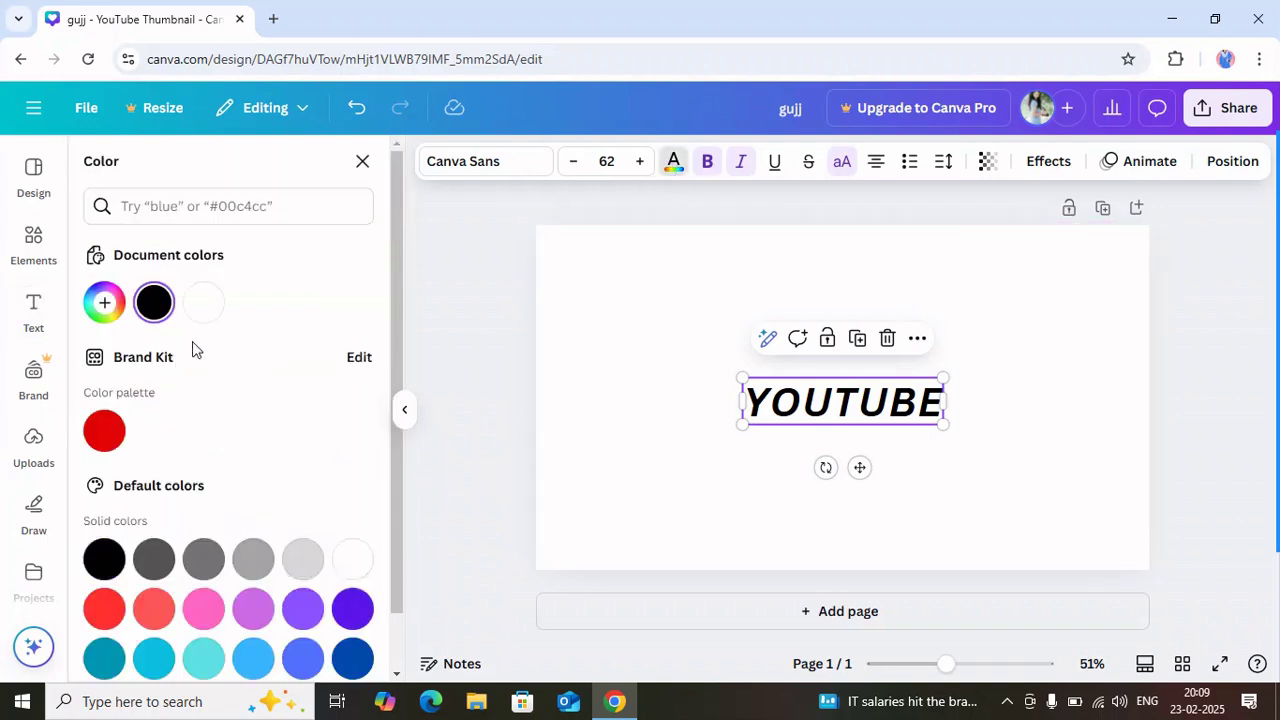
drag(399, 505, 395, 553)
click(112, 563)
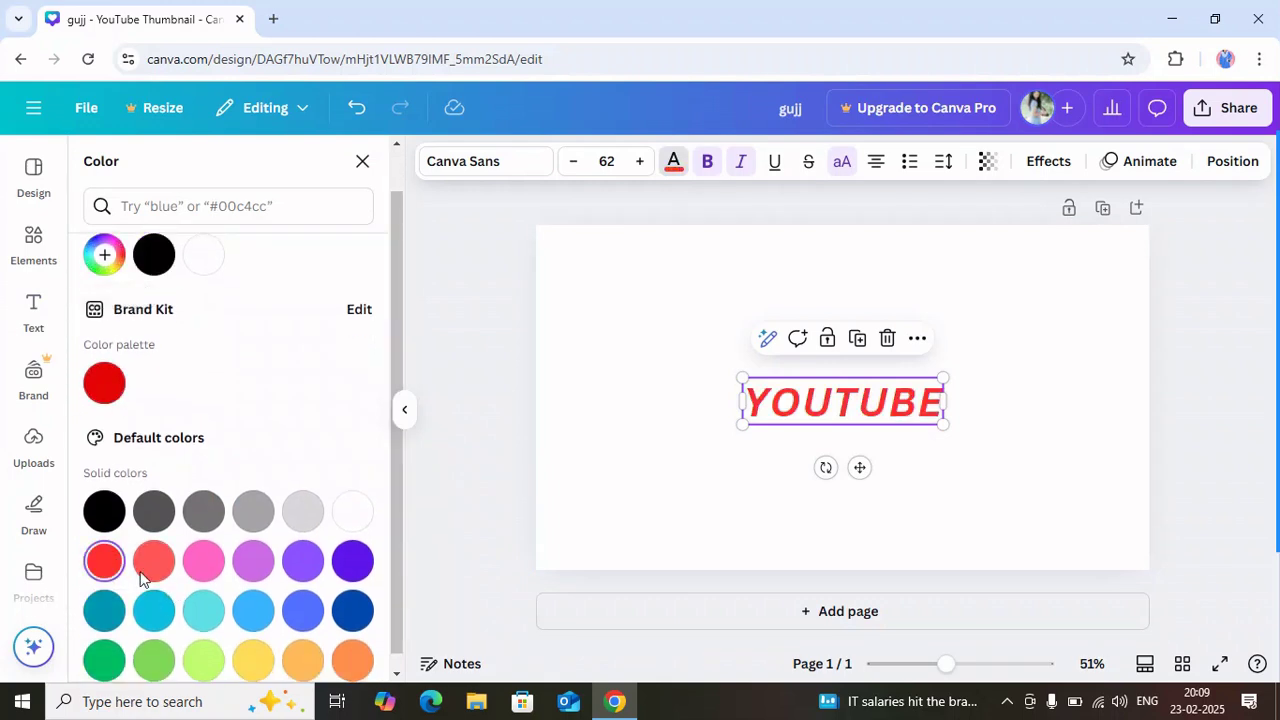
drag(396, 578, 402, 510)
Give the YOUTUBE heading a custom deeper red of about #EB0F0F and shift its hue slightly.
mouse_move(1232, 378)
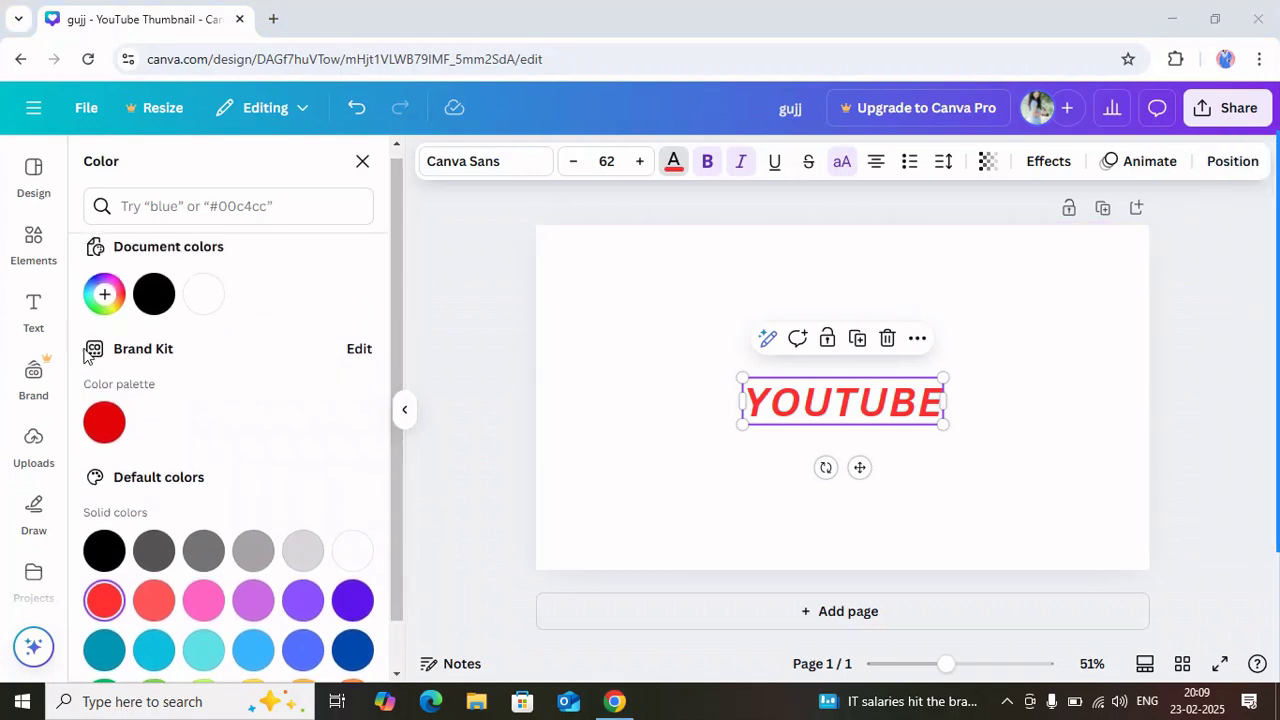
drag(95, 378, 100, 314)
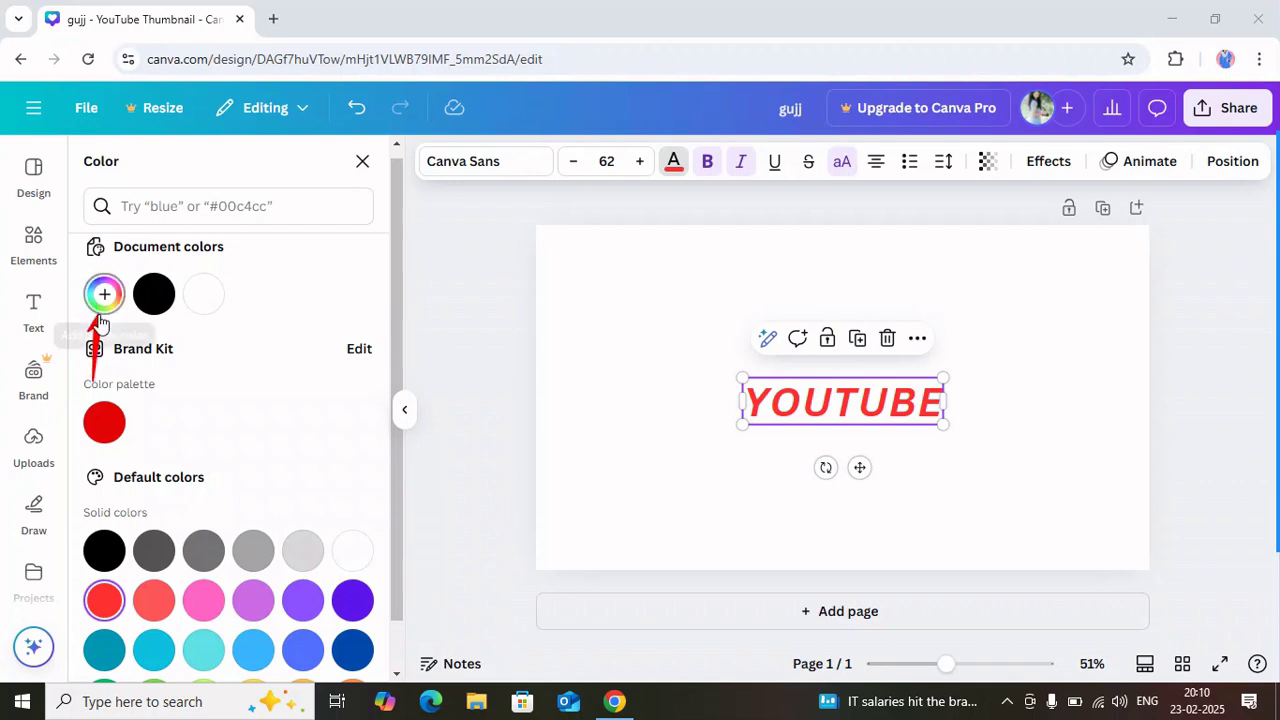
click(104, 294)
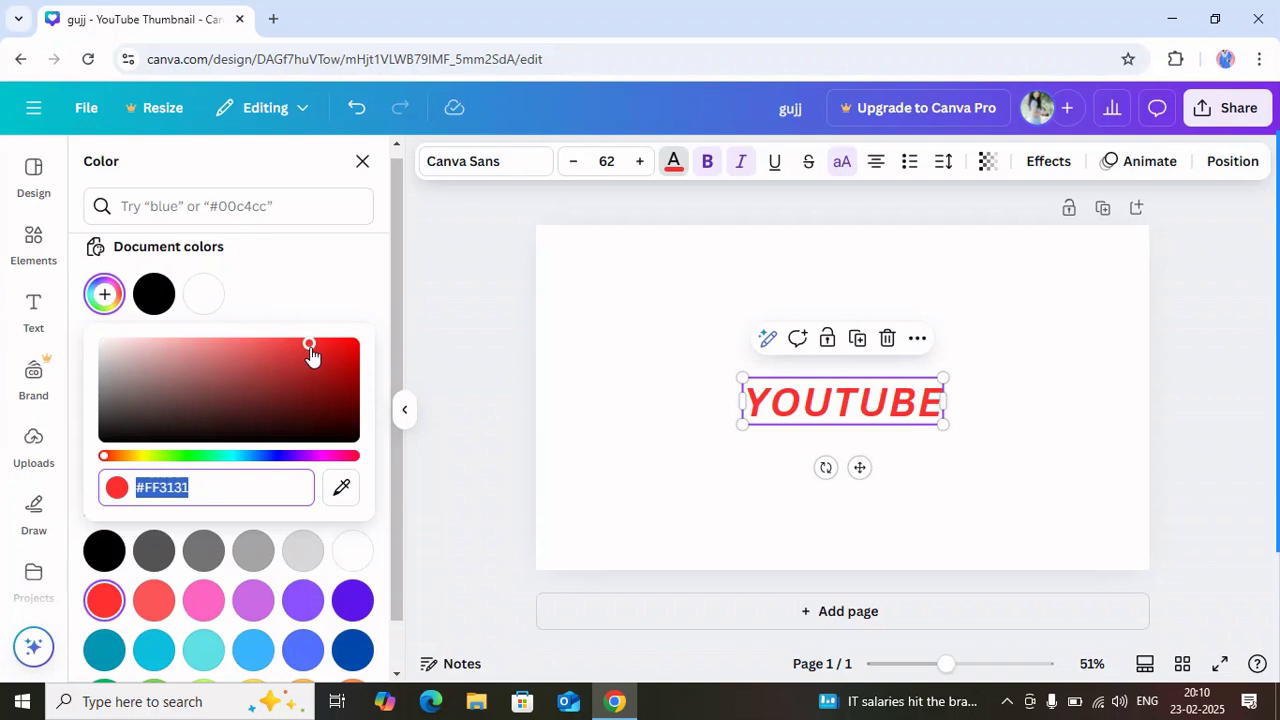
drag(309, 343, 343, 346)
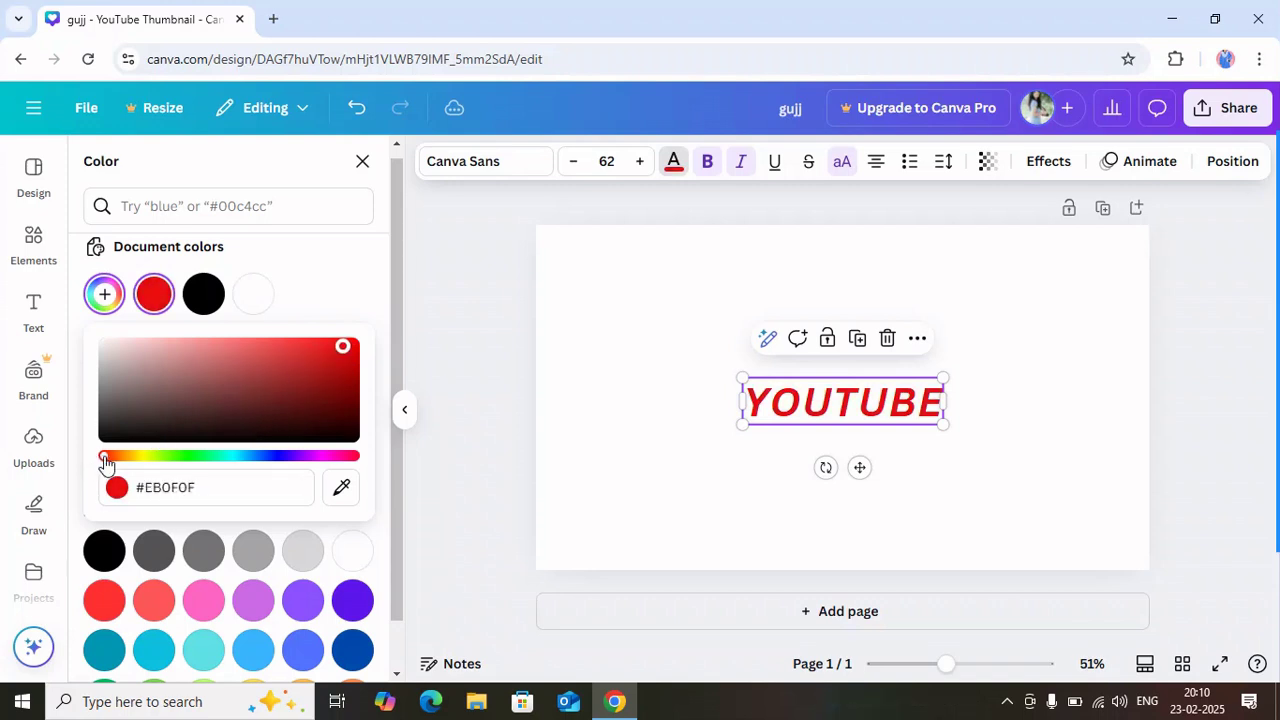
mouse_move(107, 463)
mouse_down()
mouse_move(255, 466)
mouse_move(106, 460)
mouse_up()
click(555, 438)
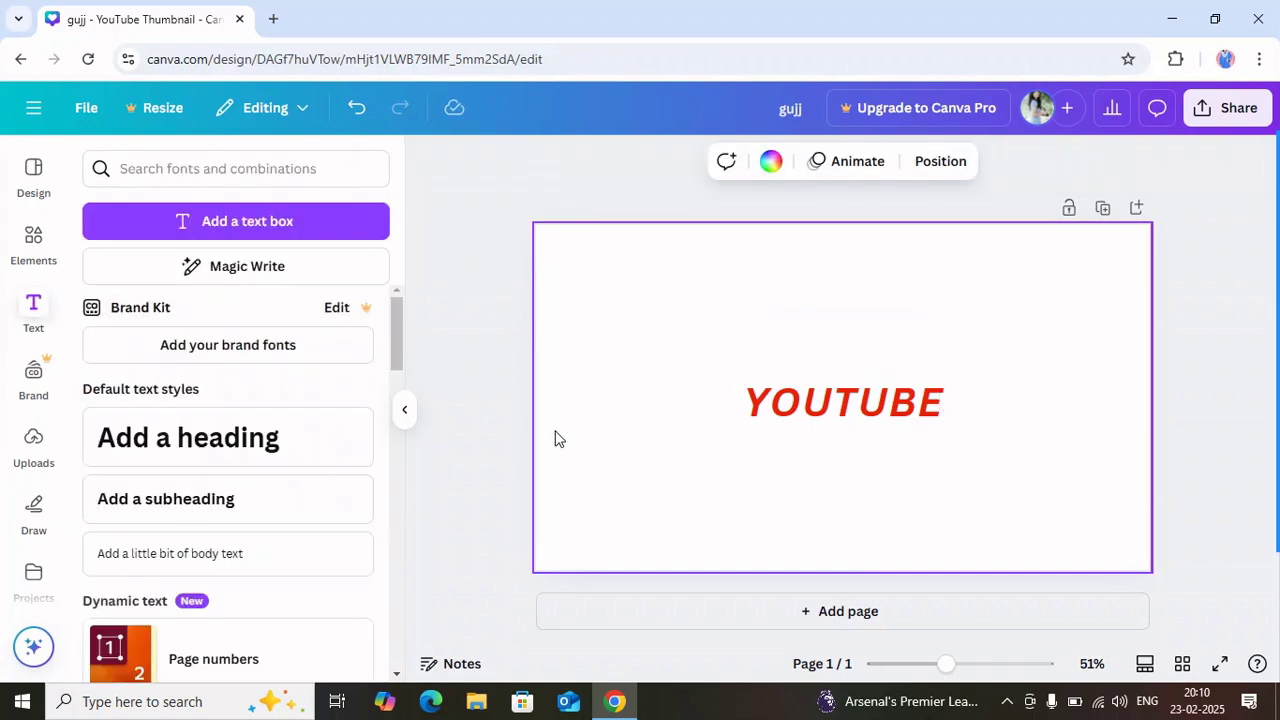
Increase the font size of the YOUTUBE heading to 63.
click(881, 419)
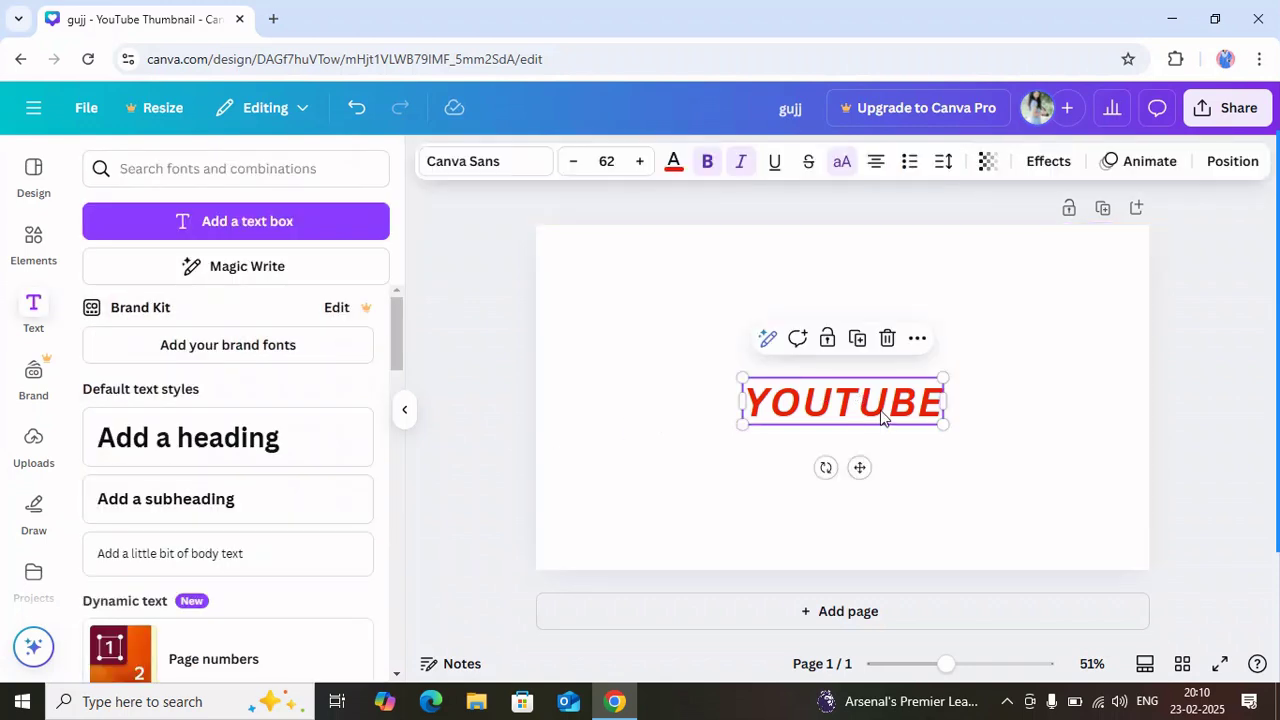
click(638, 168)
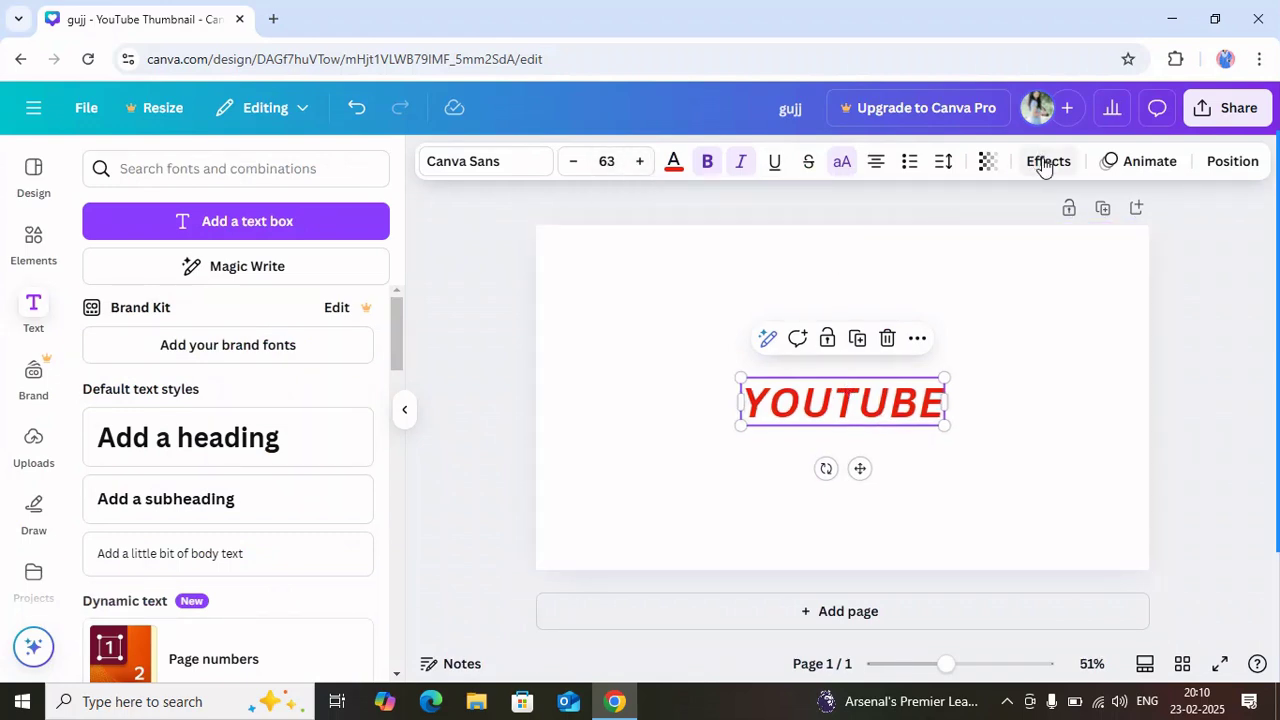
Try the Lift text effect on the YOUTUBE heading and replace it with the Outline effect.
mouse_move(1268, 284)
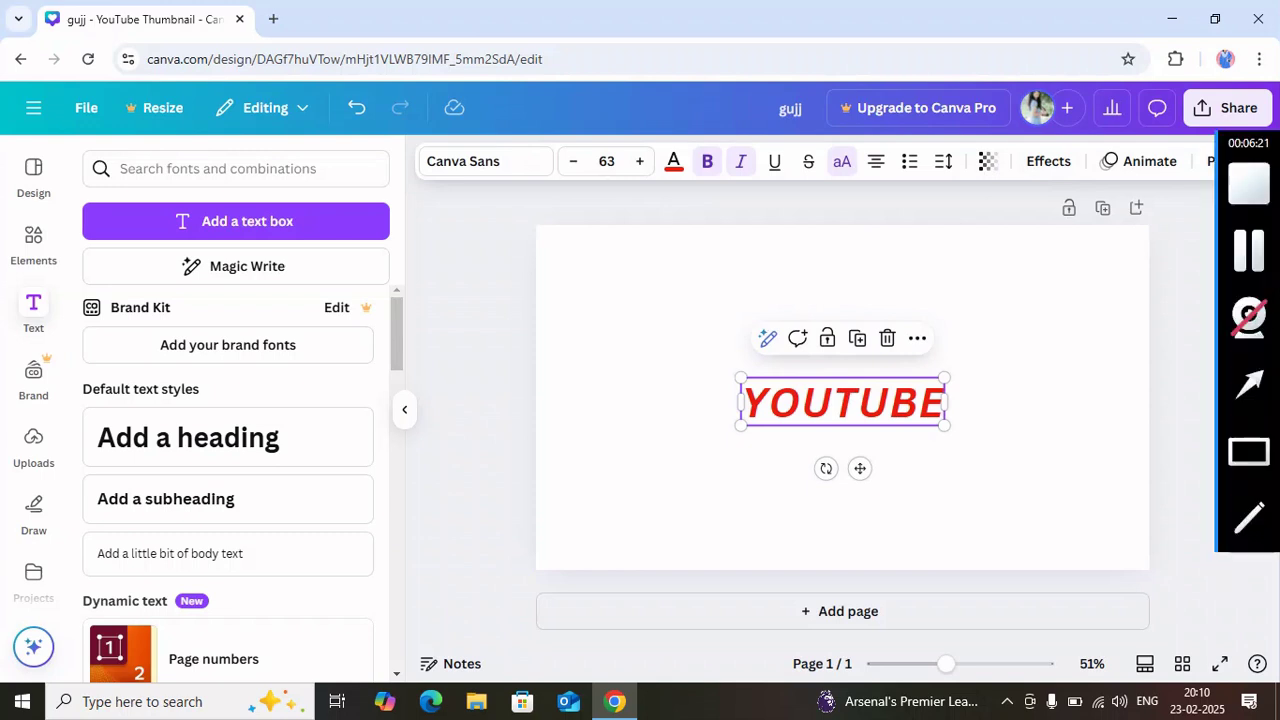
click(1249, 383)
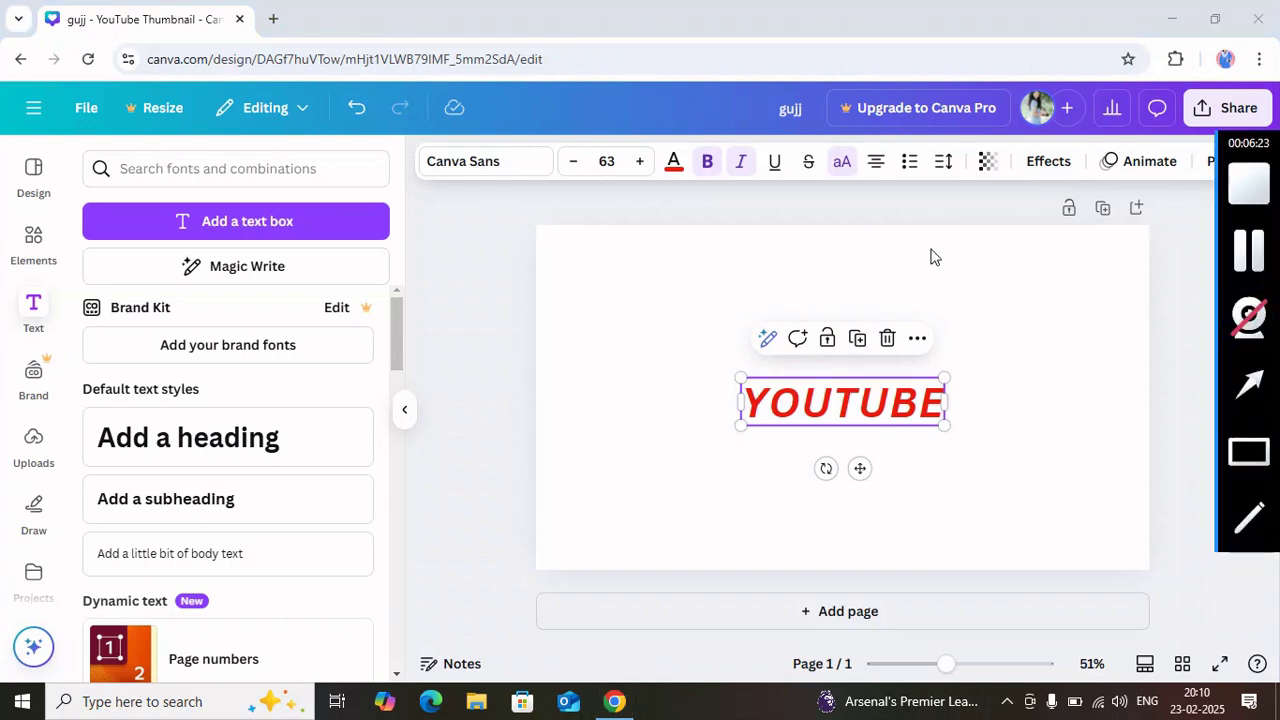
drag(955, 231, 1027, 181)
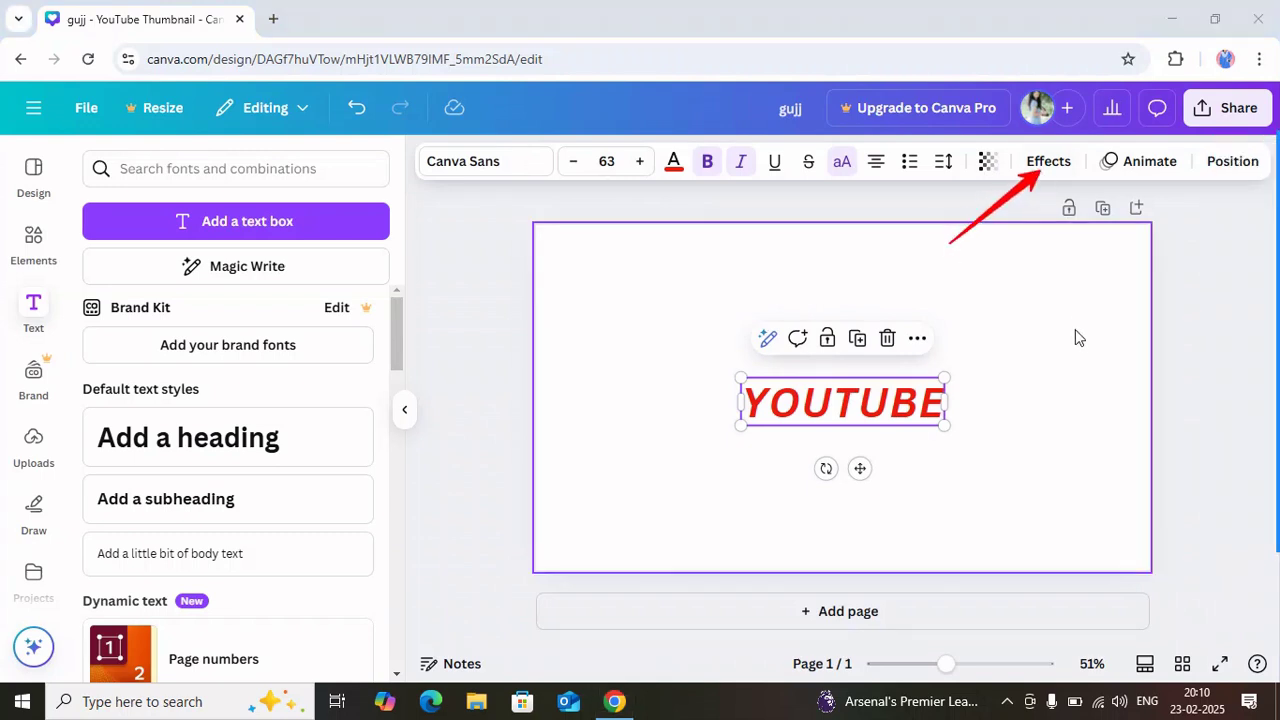
click(1050, 161)
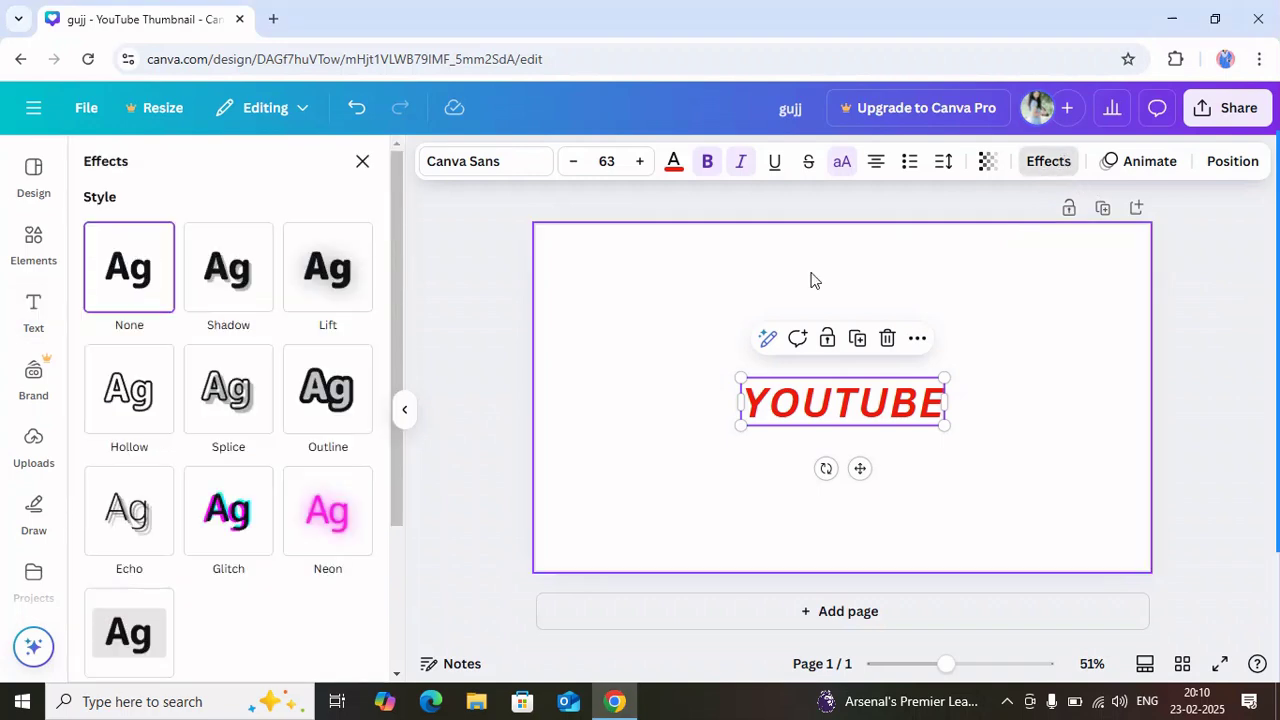
drag(397, 325, 414, 305)
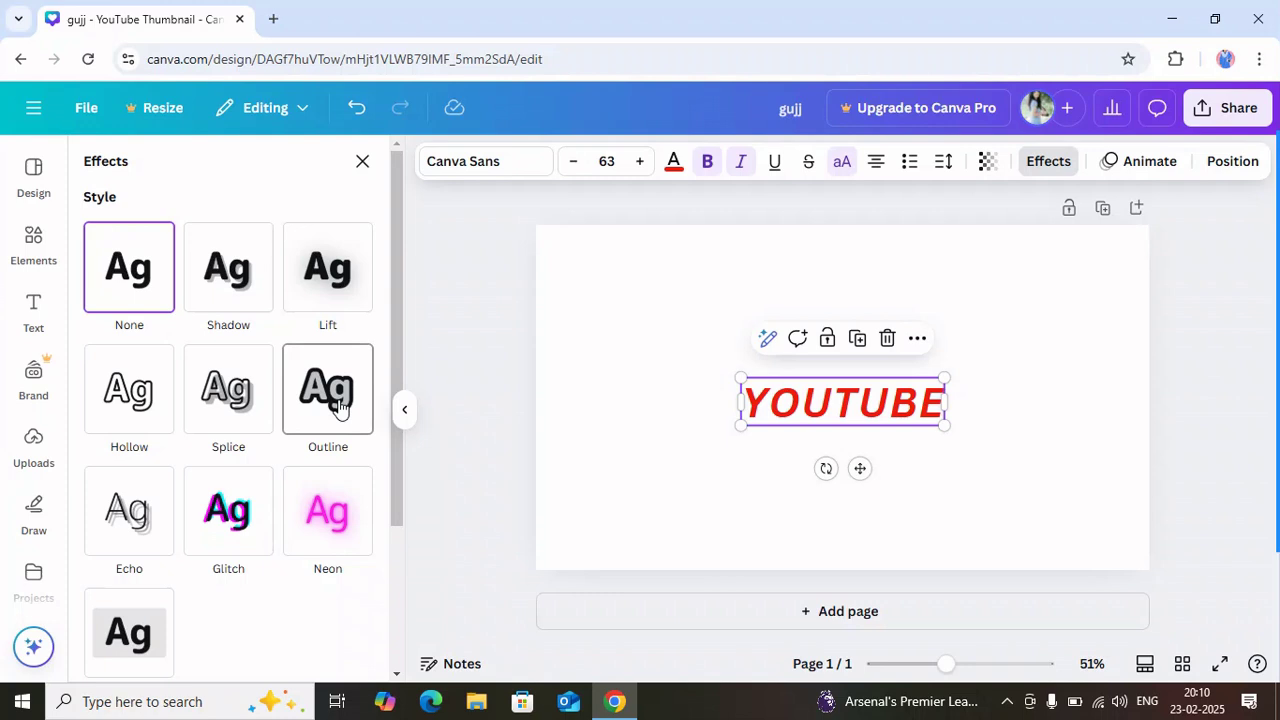
click(330, 290)
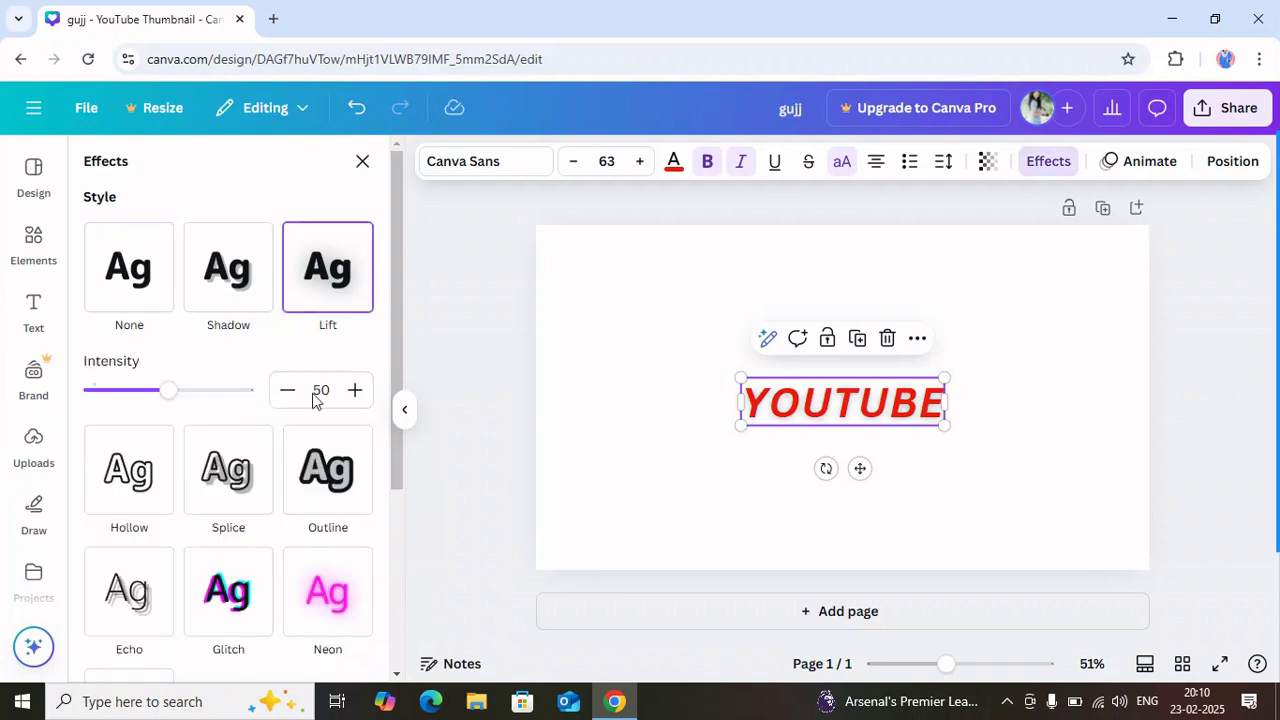
click(343, 480)
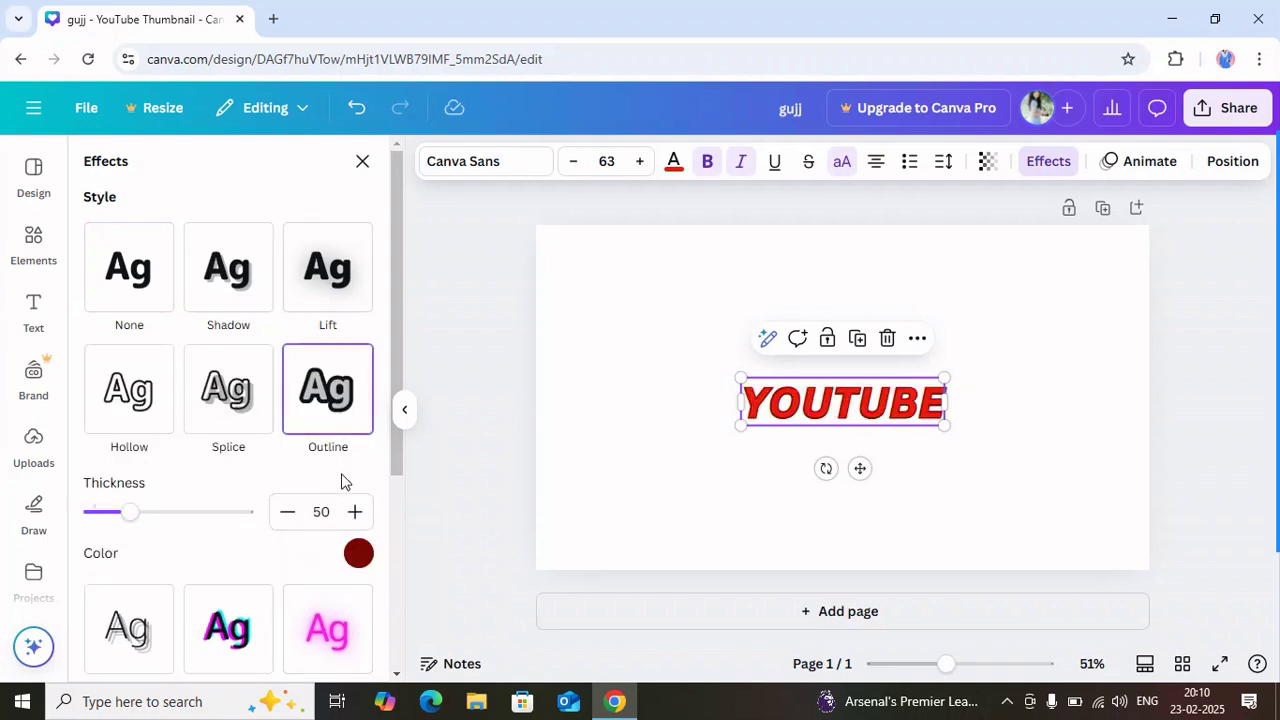
scroll(335, 482, down, 1)
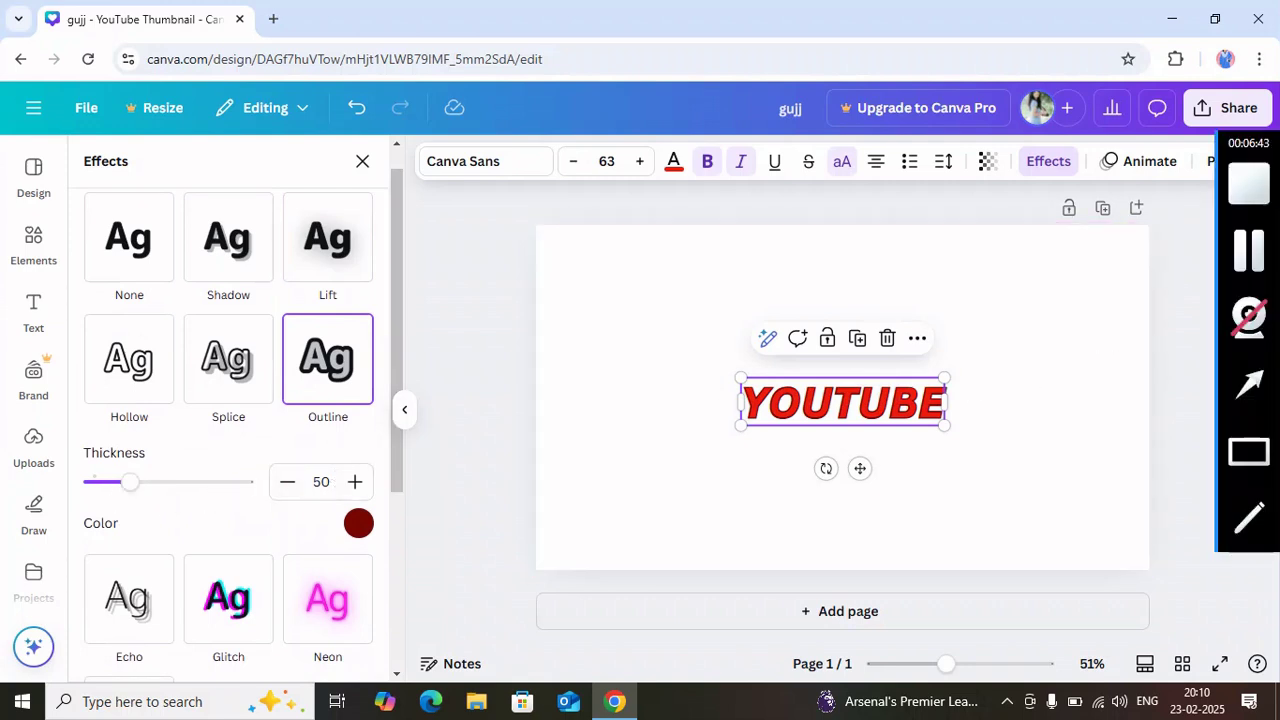
click(1266, 380)
drag(51, 537, 134, 475)
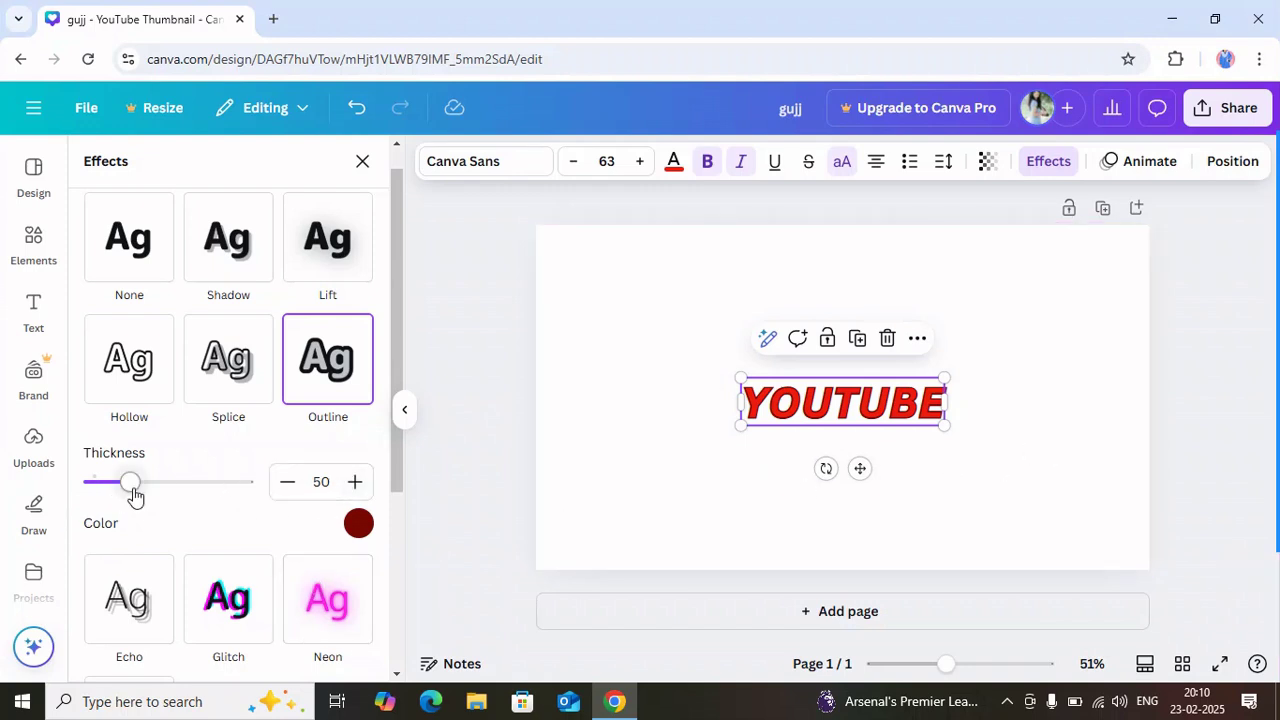
Set the YOUTUBE heading's outline thickness to 65 and, after trying yellow and black, colour the outline dark blue.
drag(135, 495, 165, 494)
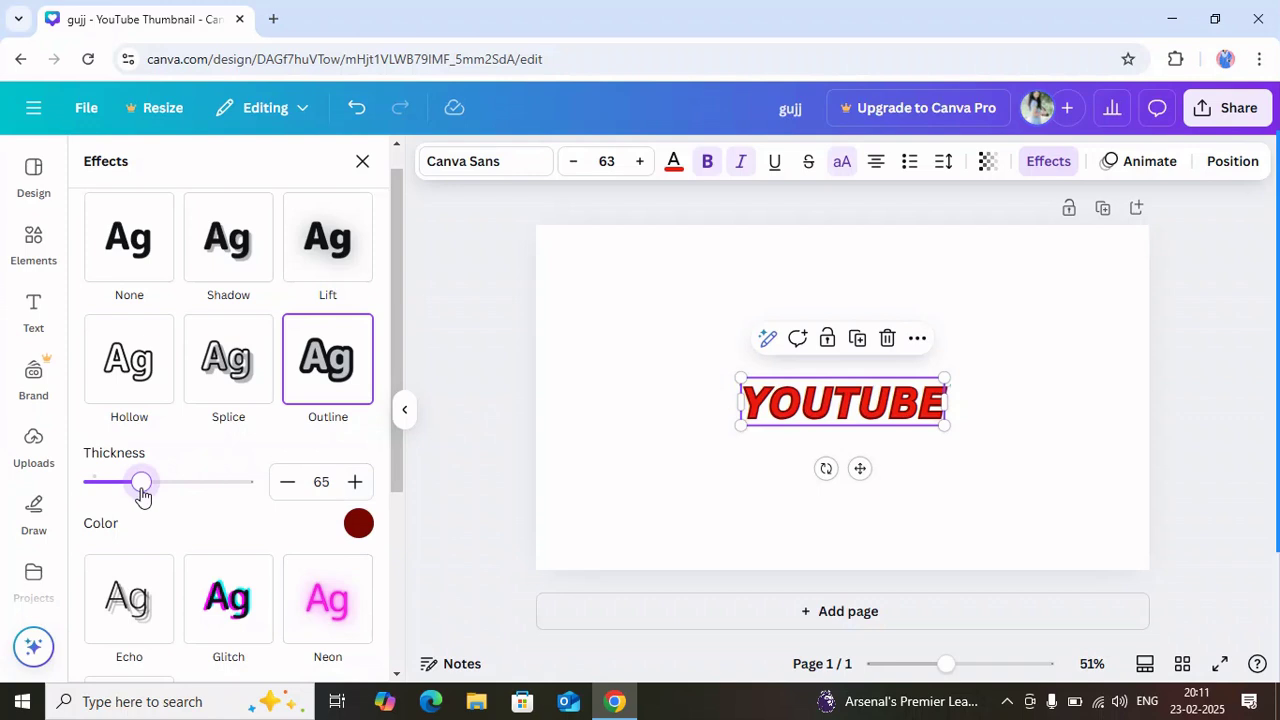
click(359, 526)
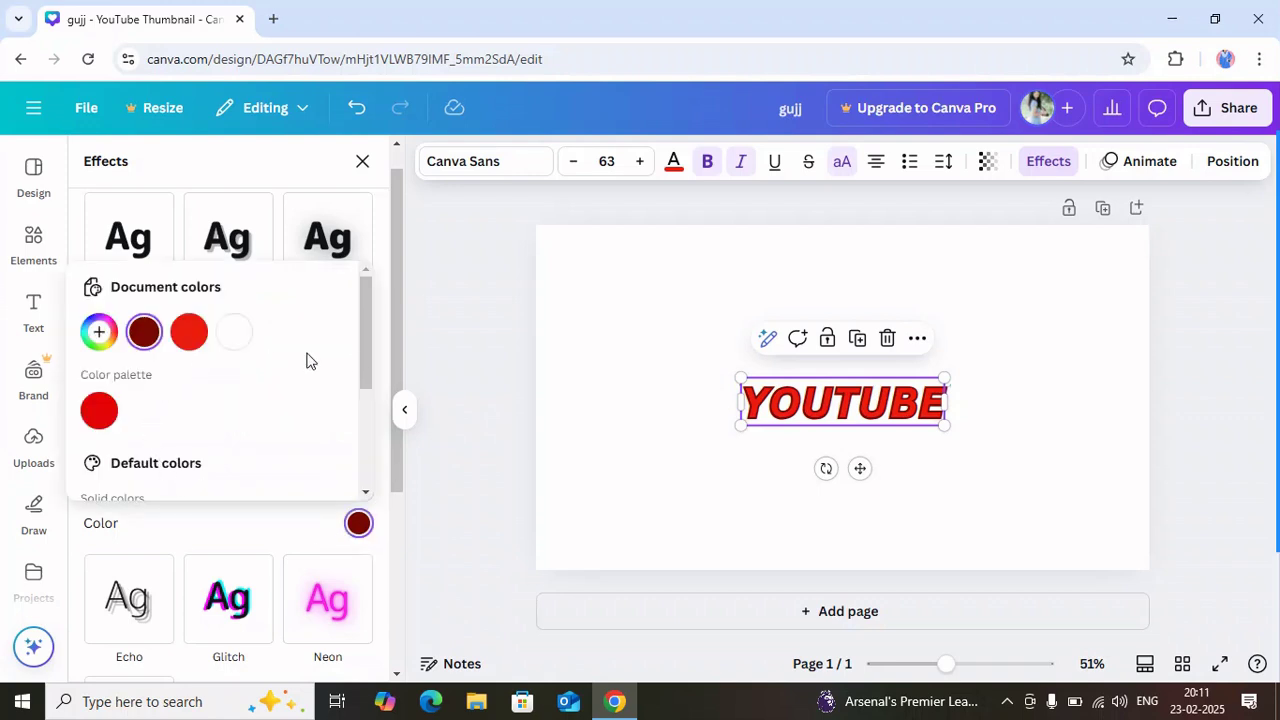
scroll(361, 408, down, 3)
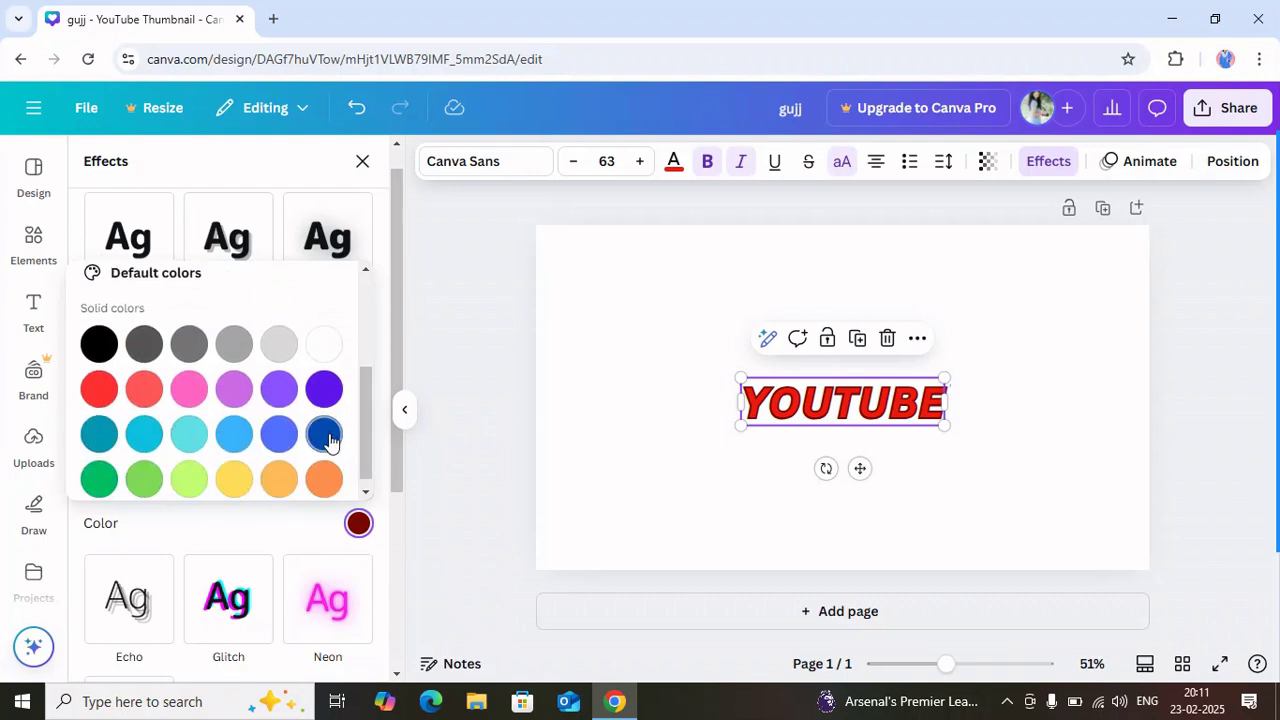
click(329, 440)
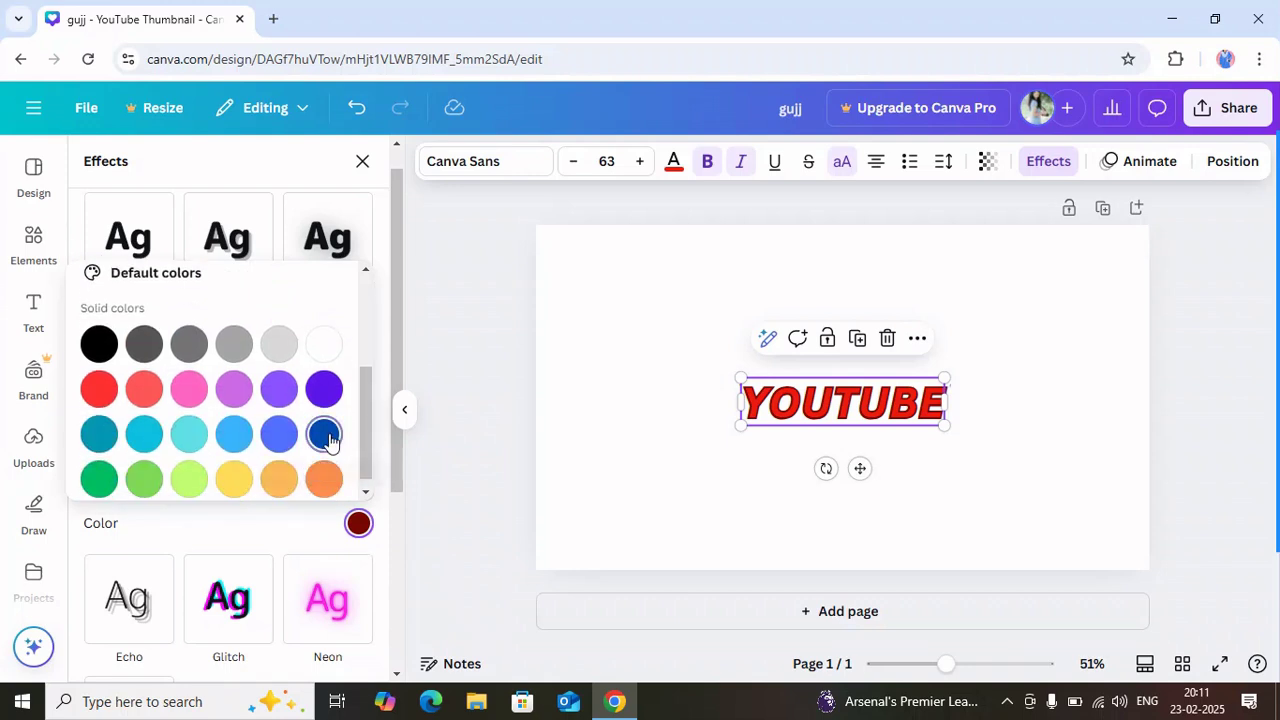
click(231, 484)
click(103, 350)
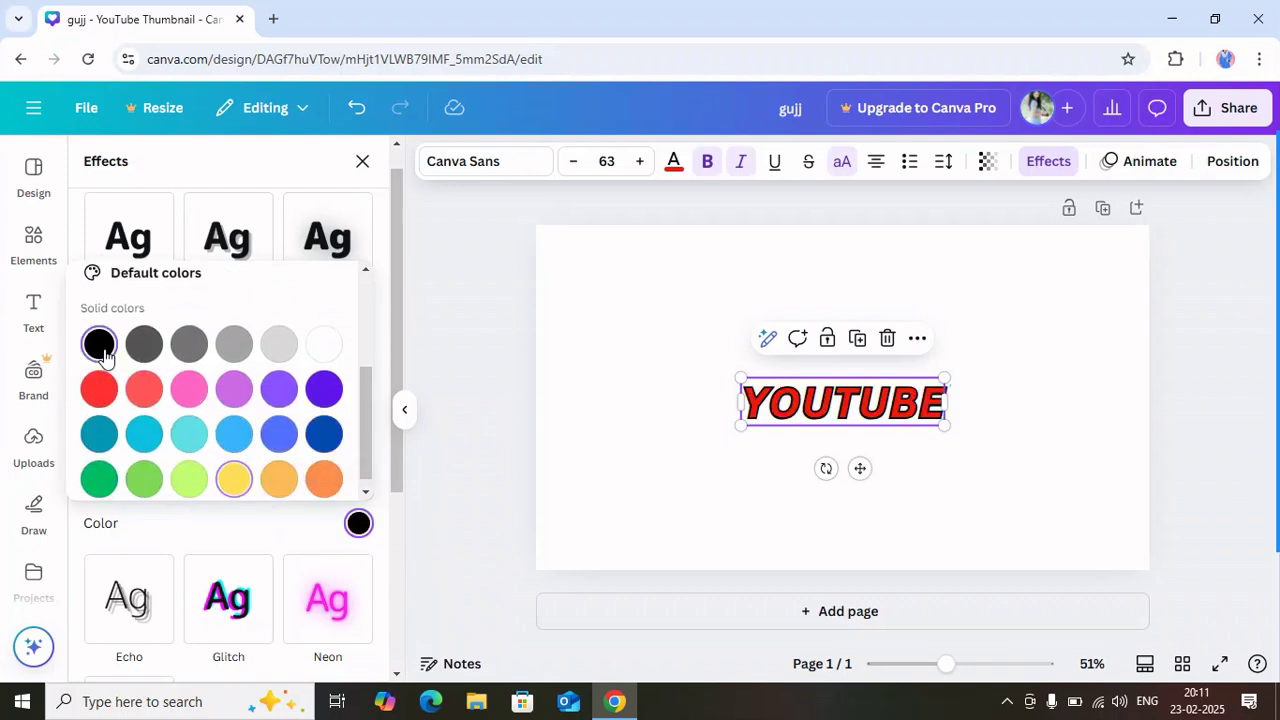
click(310, 445)
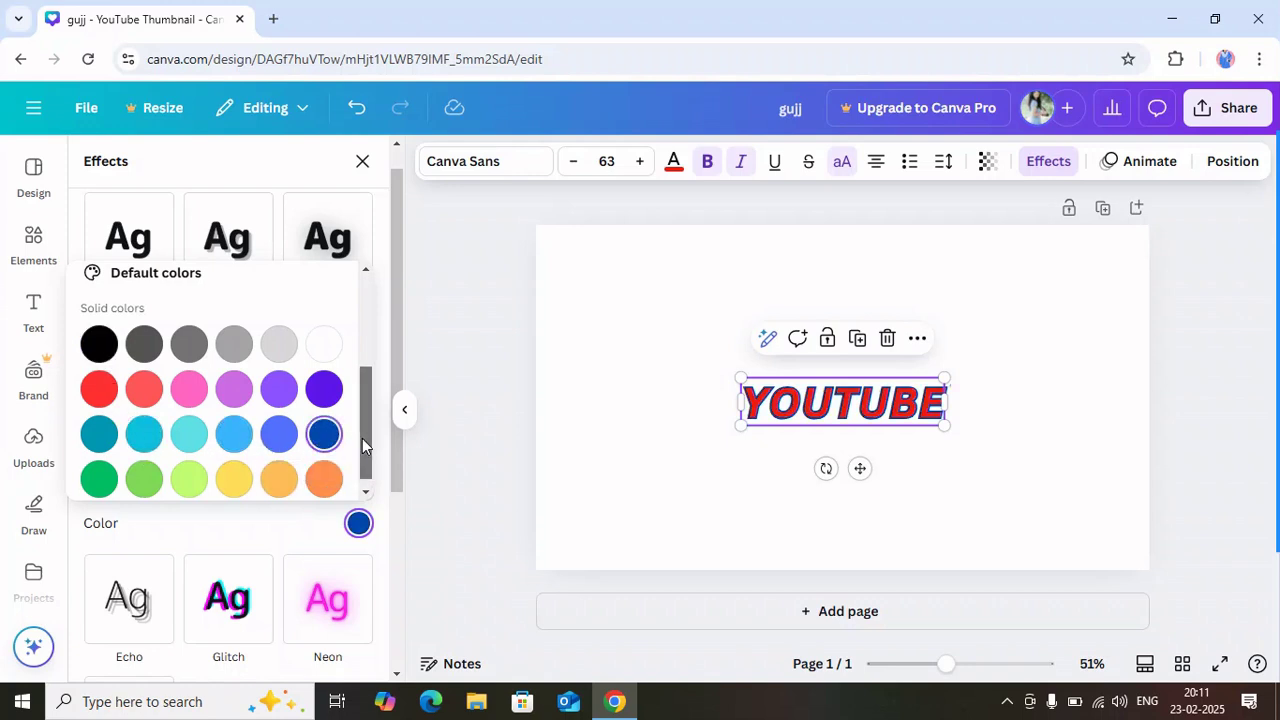
drag(362, 438, 364, 320)
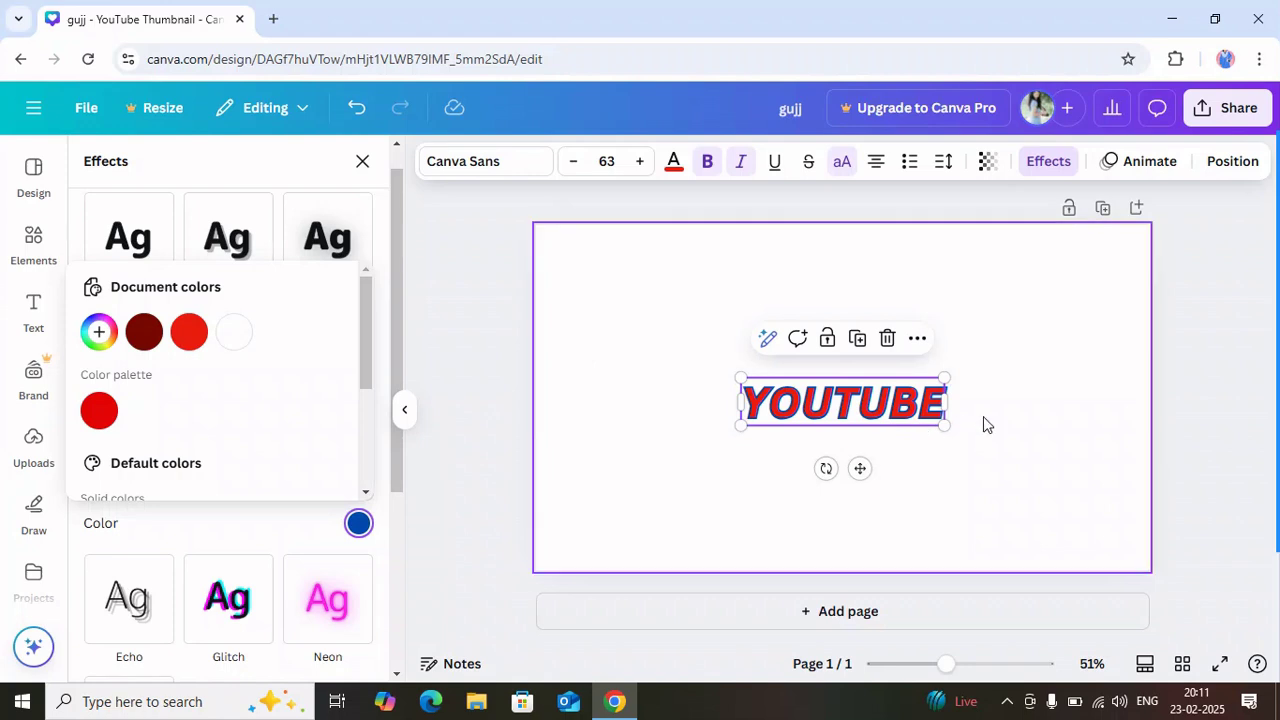
click(1008, 446)
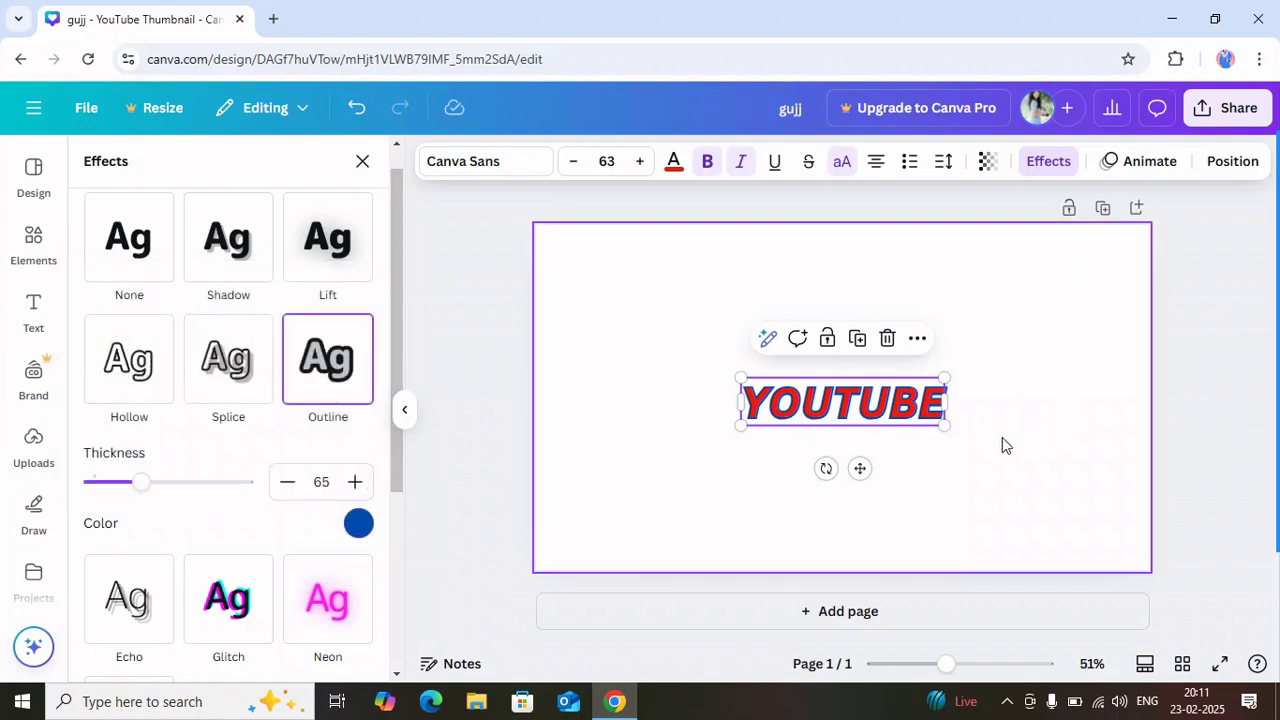
click(1000, 446)
Add a square shape behind the YOUTUBE heading and, after trying white, fill it with the document's dark blue.
click(884, 393)
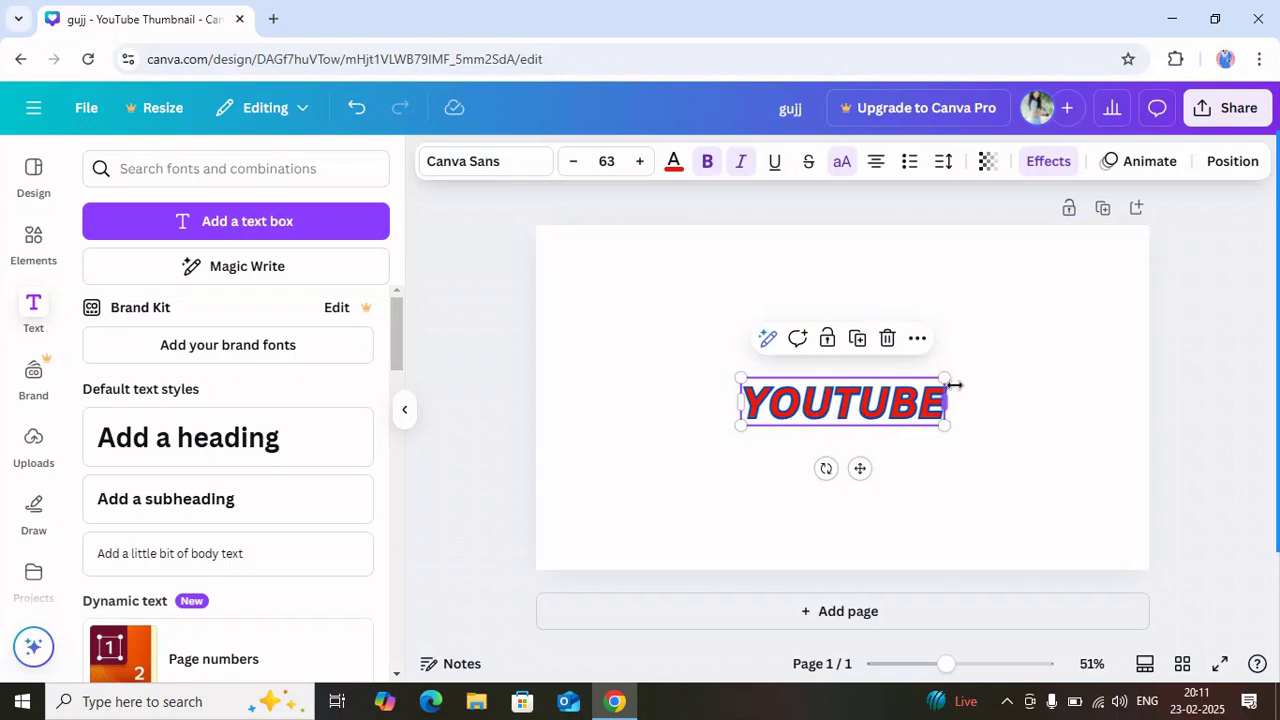
click(33, 240)
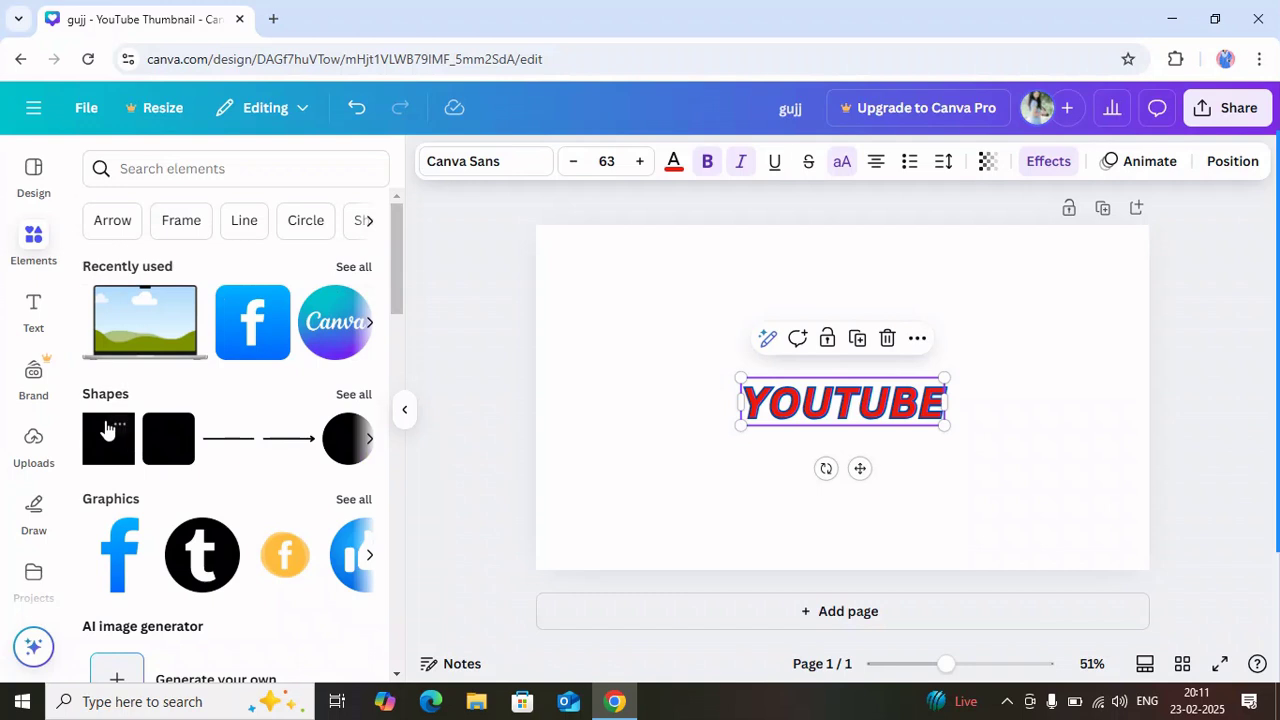
click(109, 446)
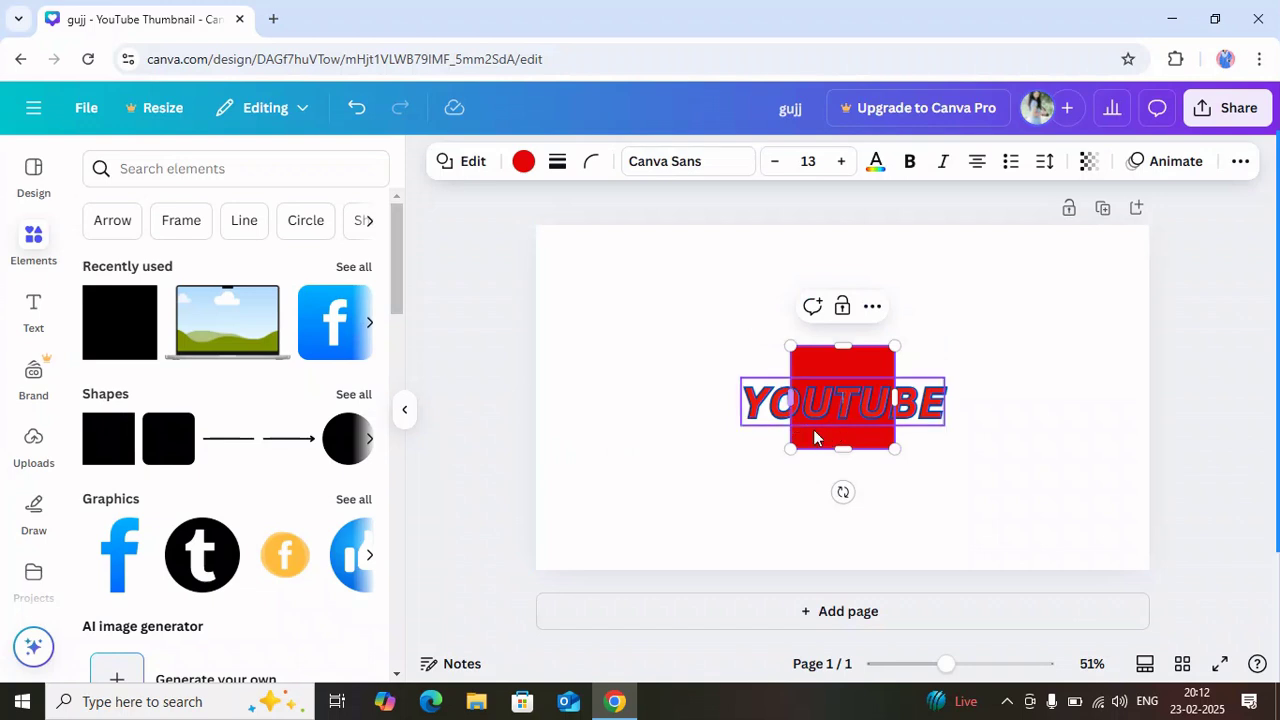
click(522, 163)
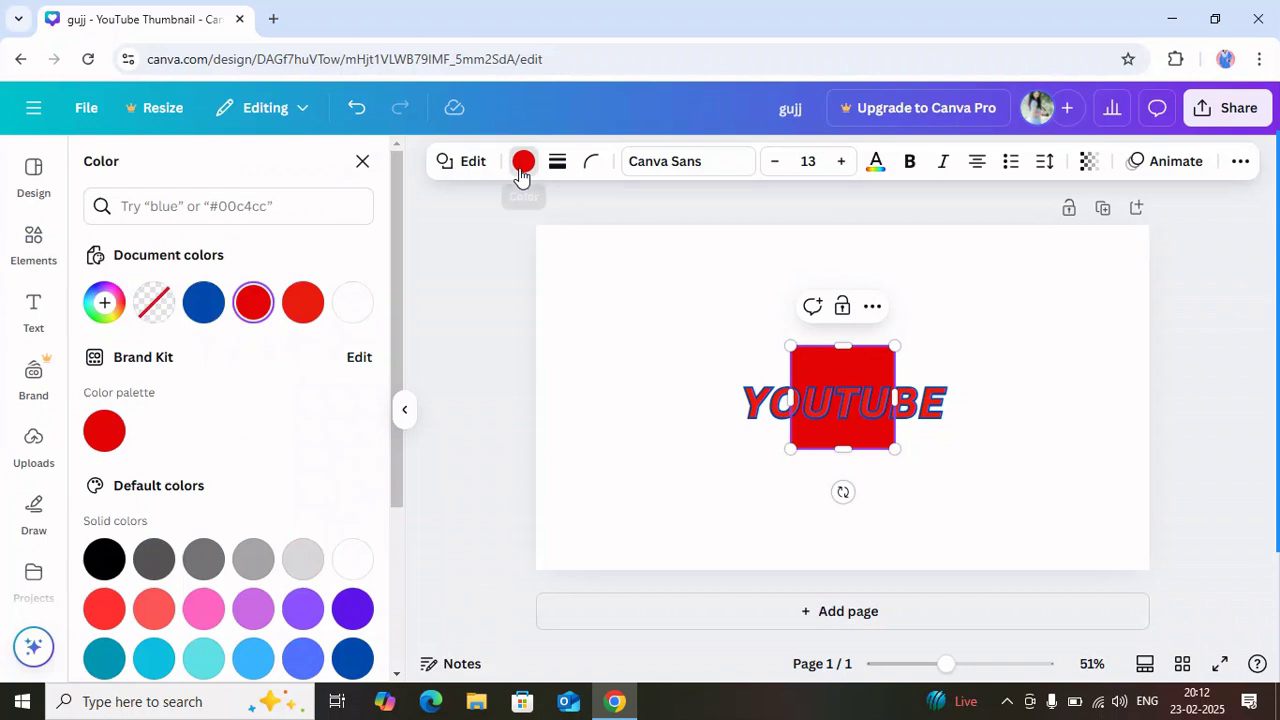
click(352, 302)
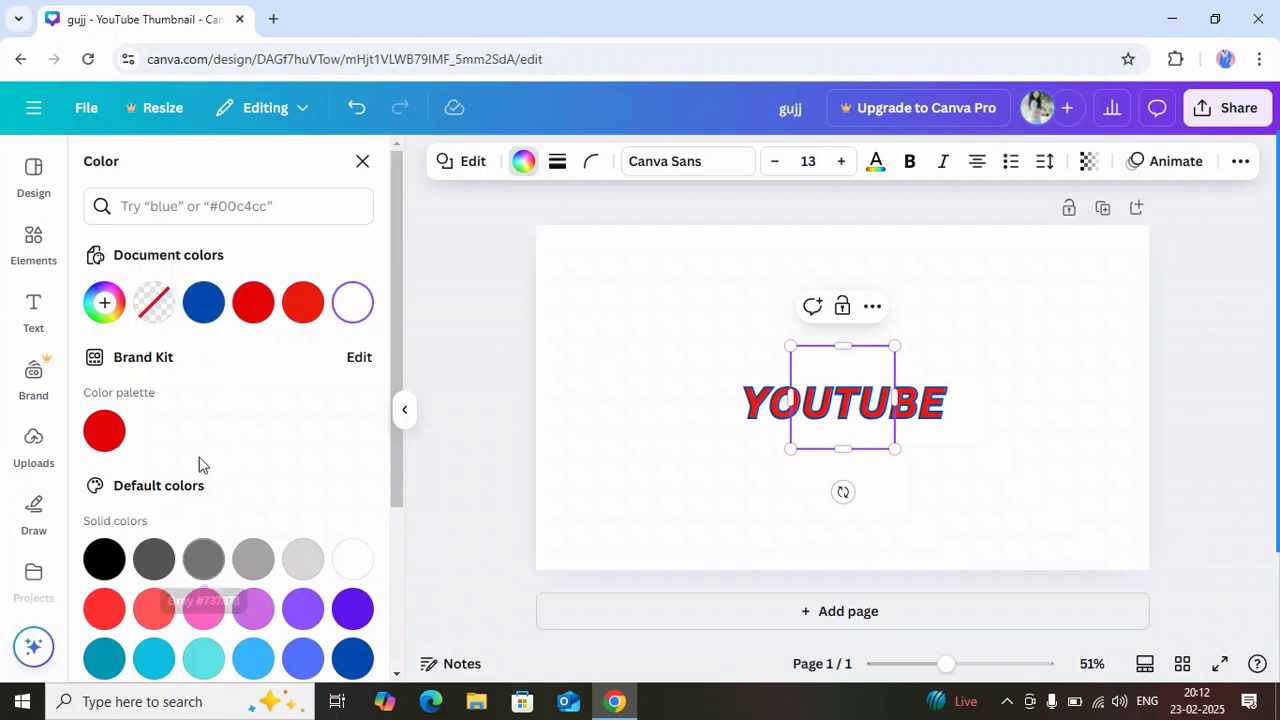
click(204, 305)
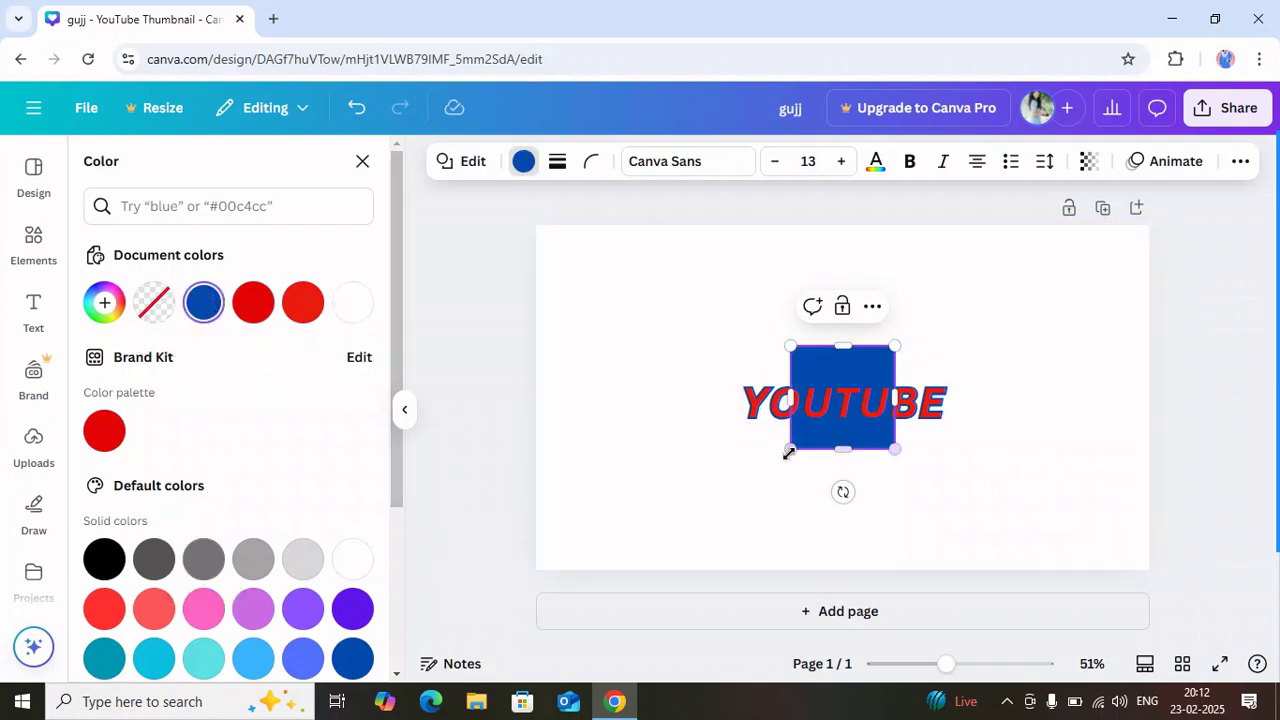
Resize the blue square into a wide, low rectangle that spans the full width of the YOUTUBE heading.
click(1264, 500)
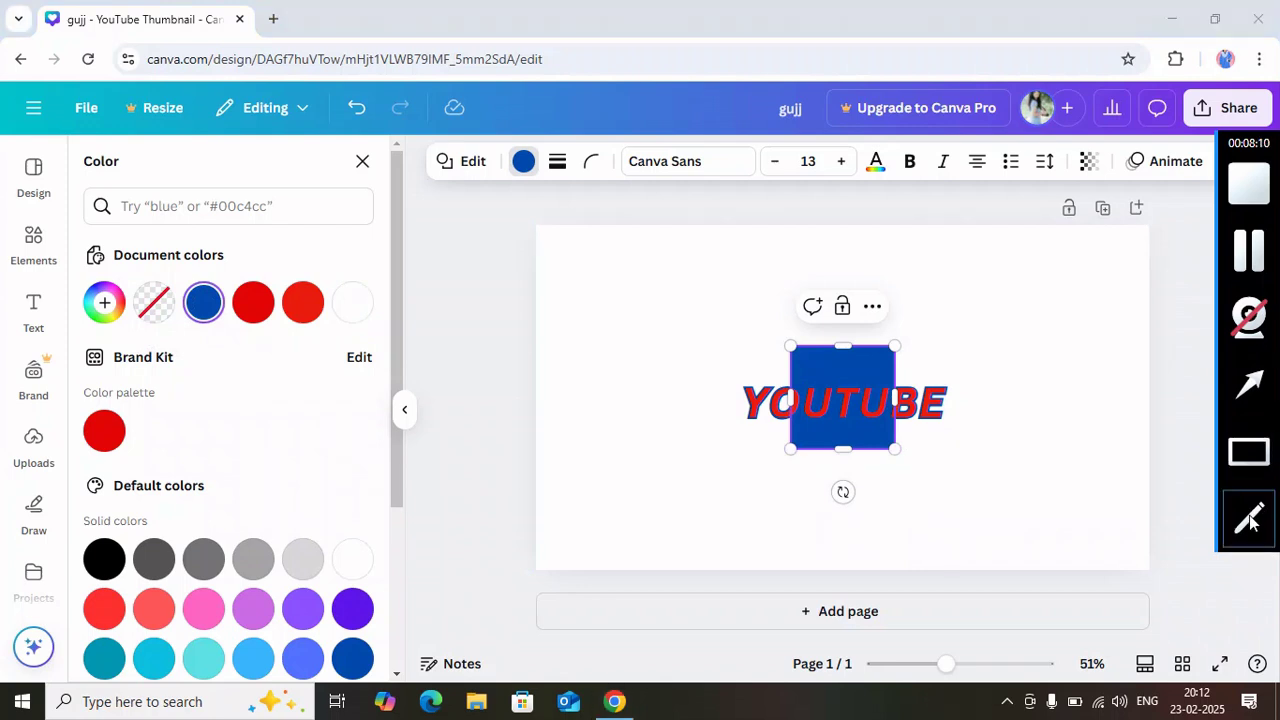
mouse_move(803, 451)
mouse_down()
mouse_move(786, 443)
mouse_move(797, 471)
mouse_move(786, 449)
mouse_up()
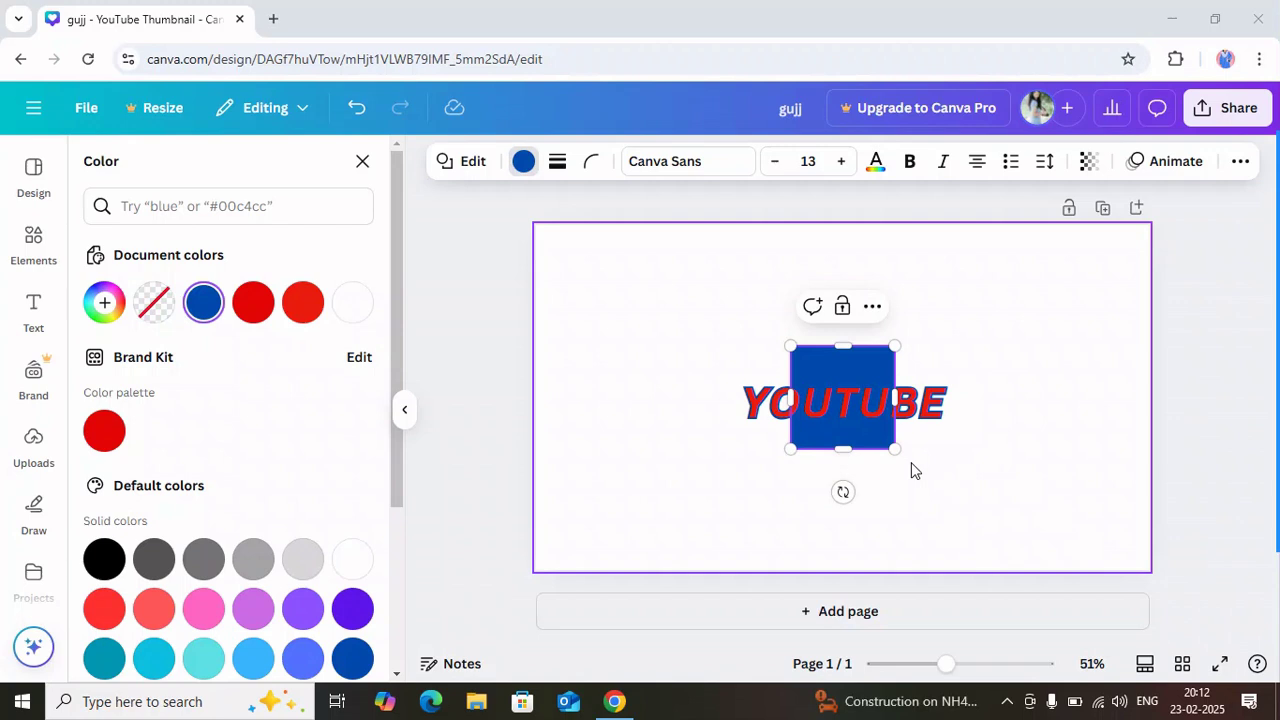
drag(894, 449, 962, 444)
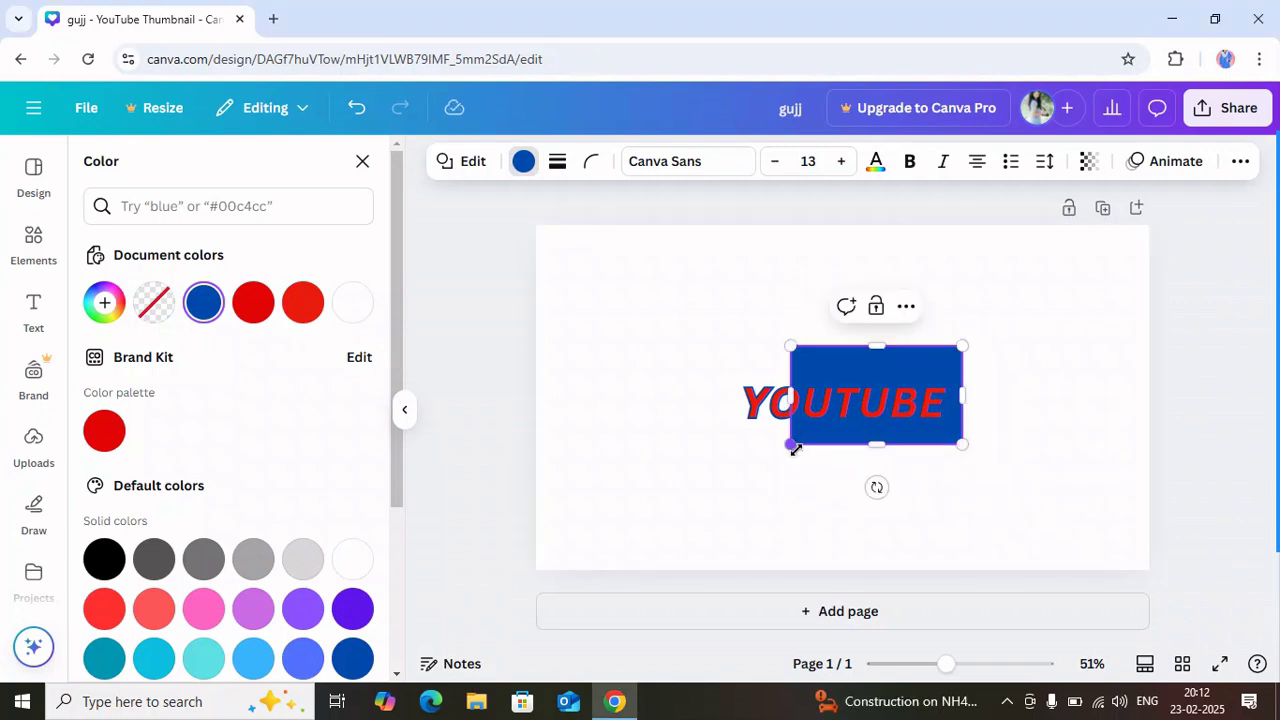
drag(792, 447, 740, 446)
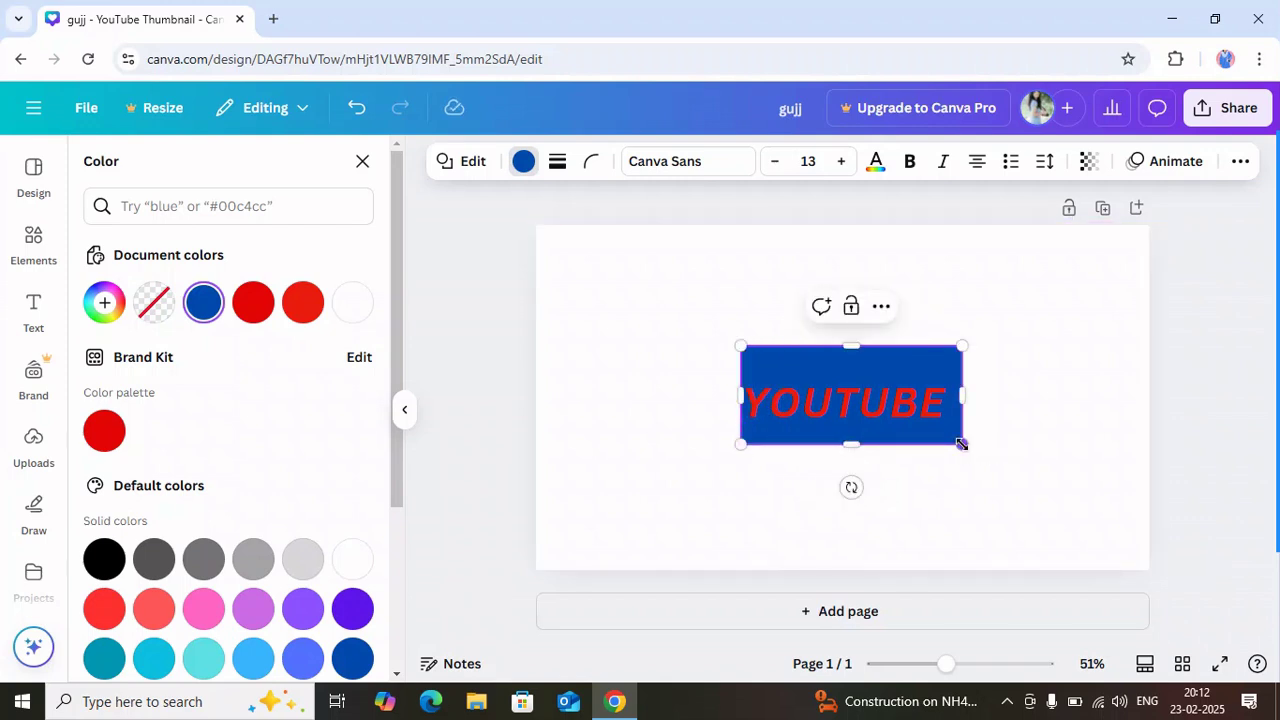
drag(961, 444, 951, 437)
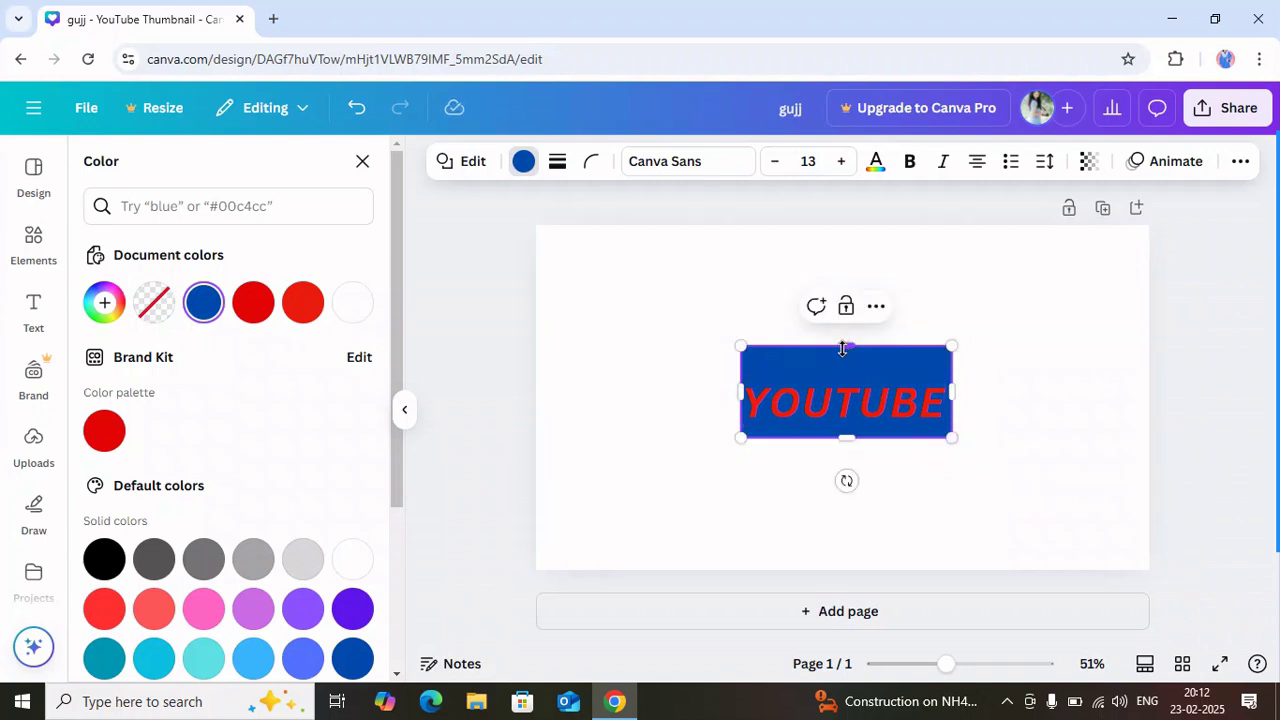
drag(842, 348, 842, 365)
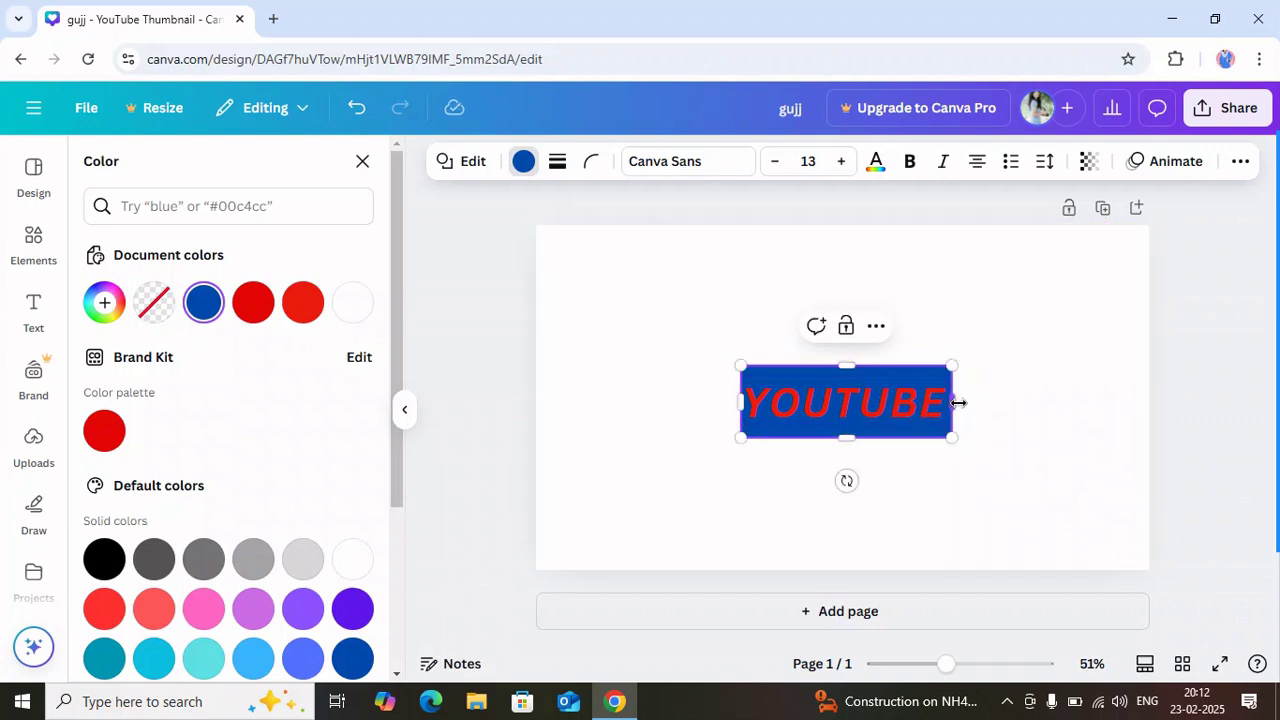
drag(958, 402, 967, 402)
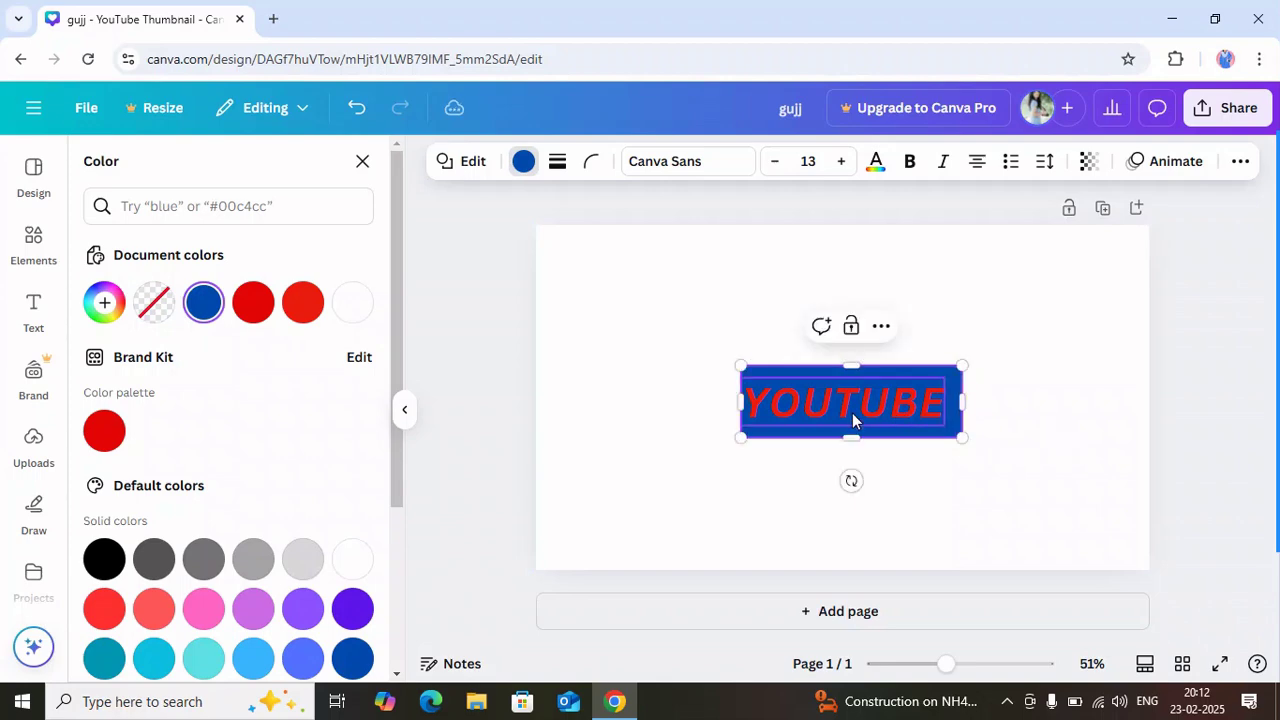
Reposition the YOUTUBE heading inside the blue rectangle and nudge the rectangle slightly up and to the right.
mouse_move(853, 413)
mouse_down()
mouse_move(900, 409)
mouse_move(875, 400)
mouse_up()
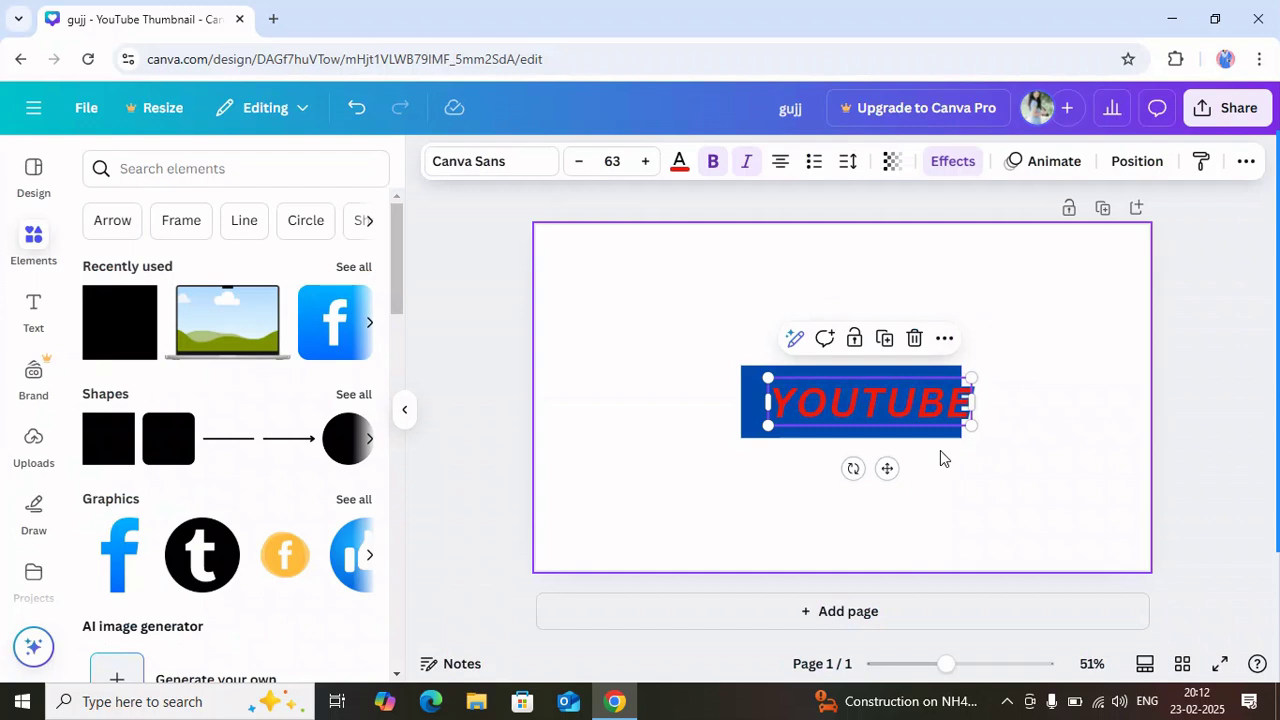
click(863, 399)
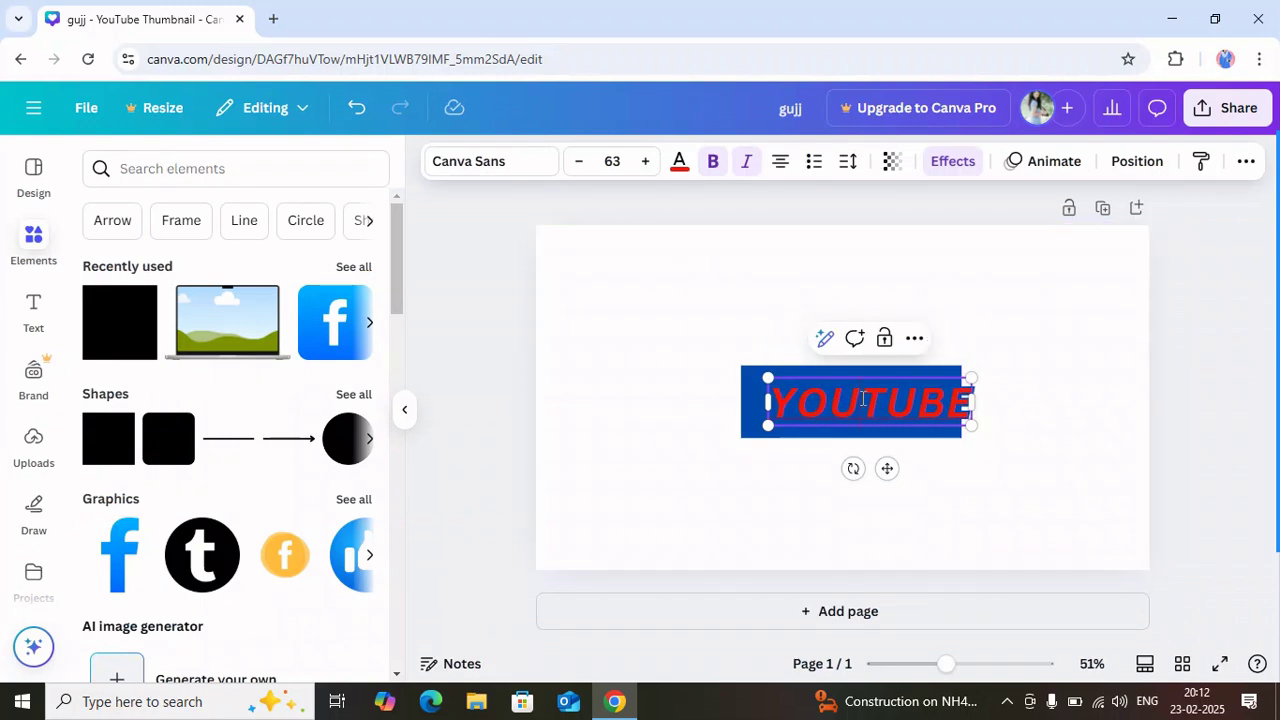
click(948, 460)
click(869, 403)
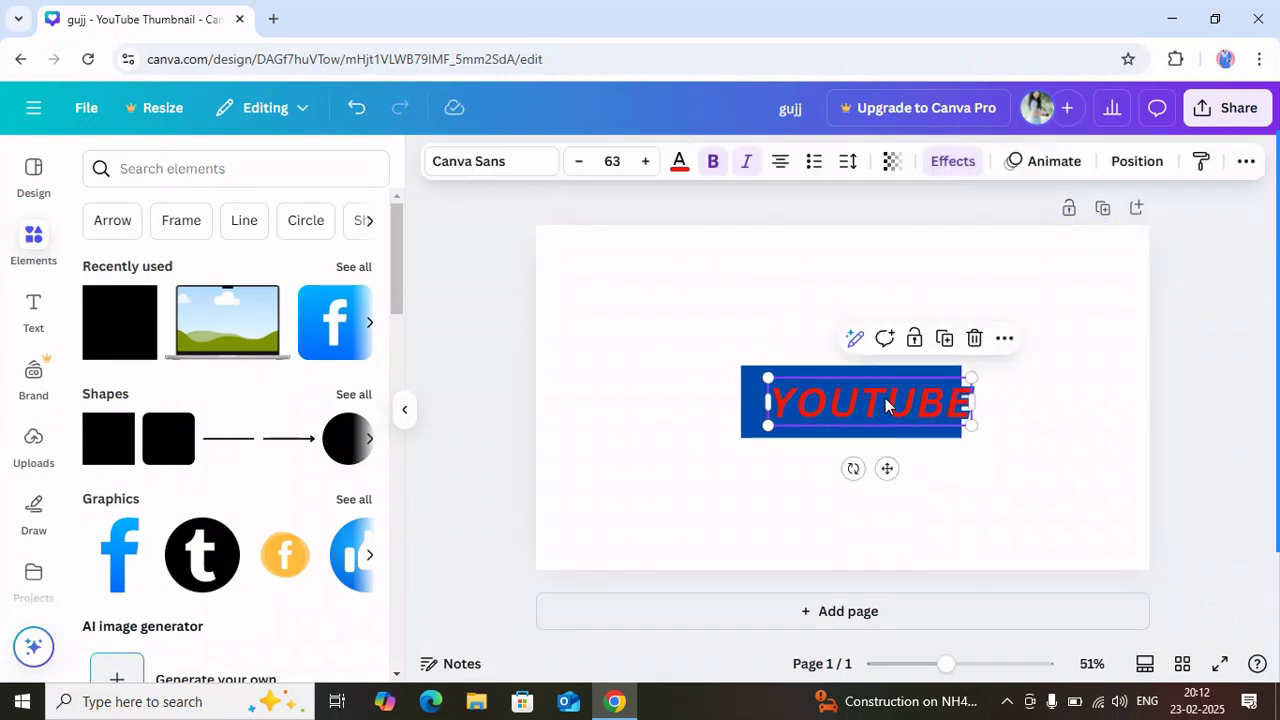
click(886, 399)
click(934, 468)
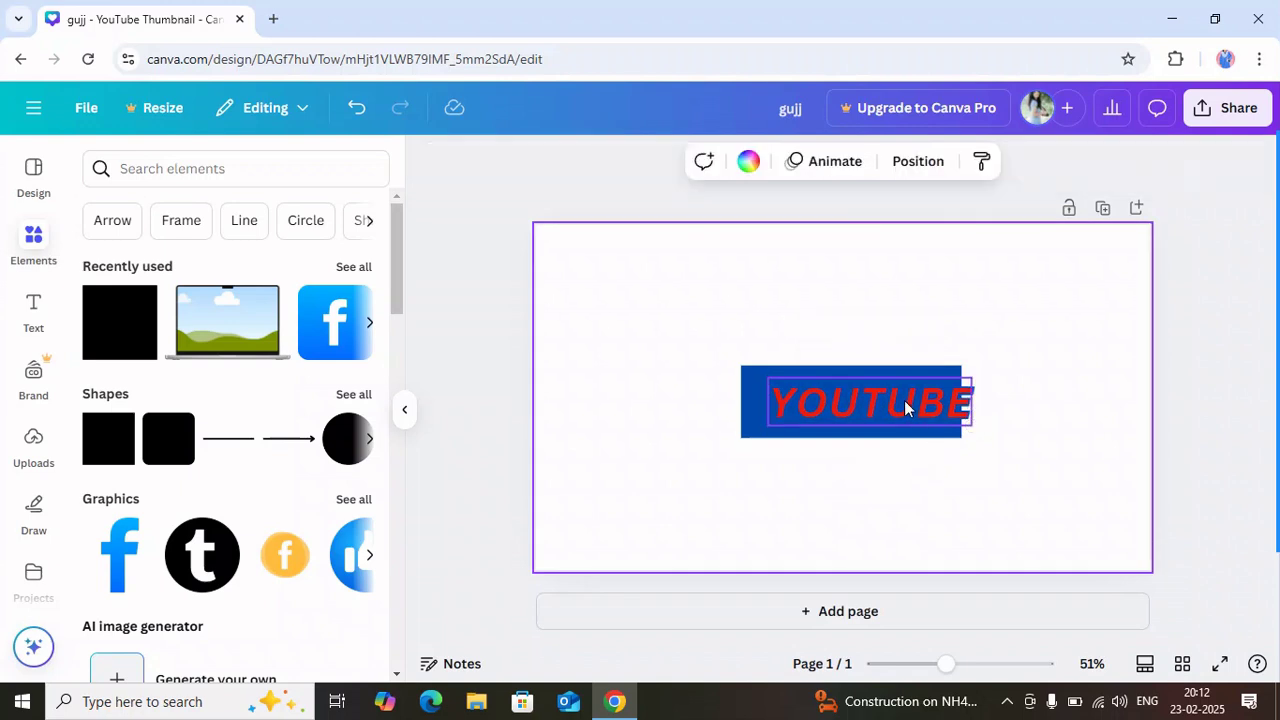
click(906, 404)
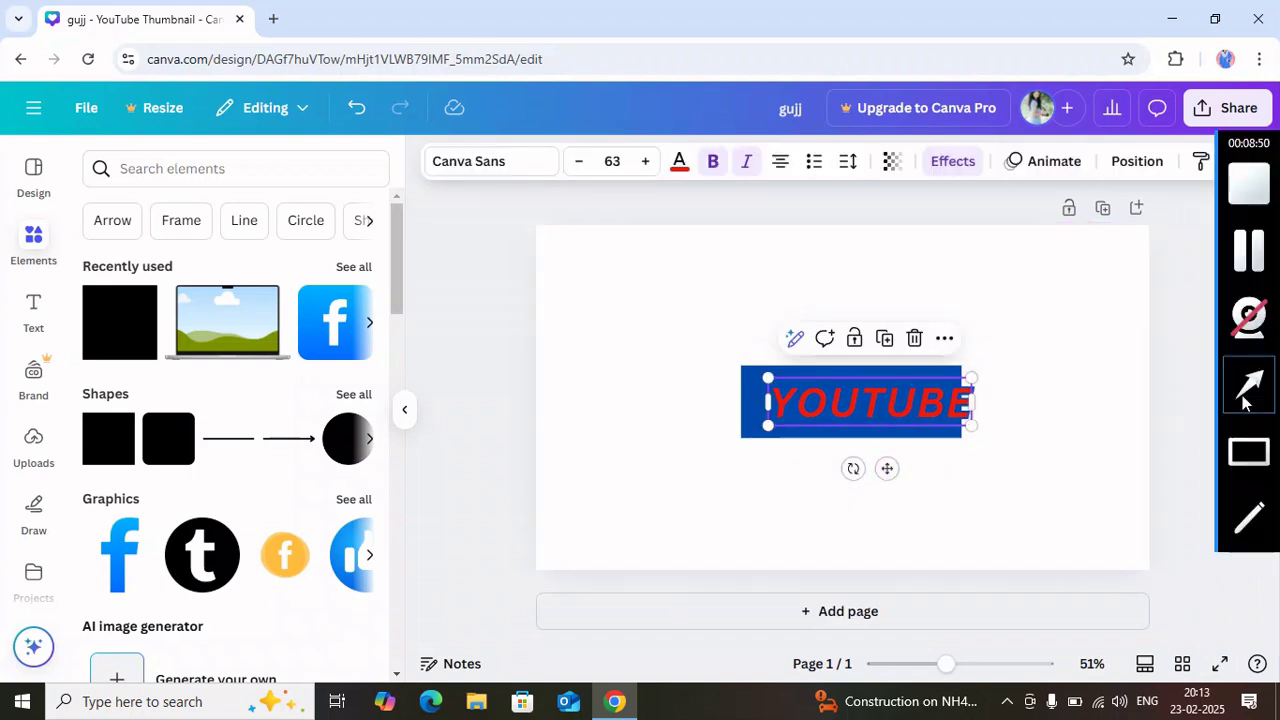
click(1243, 401)
drag(870, 505, 886, 467)
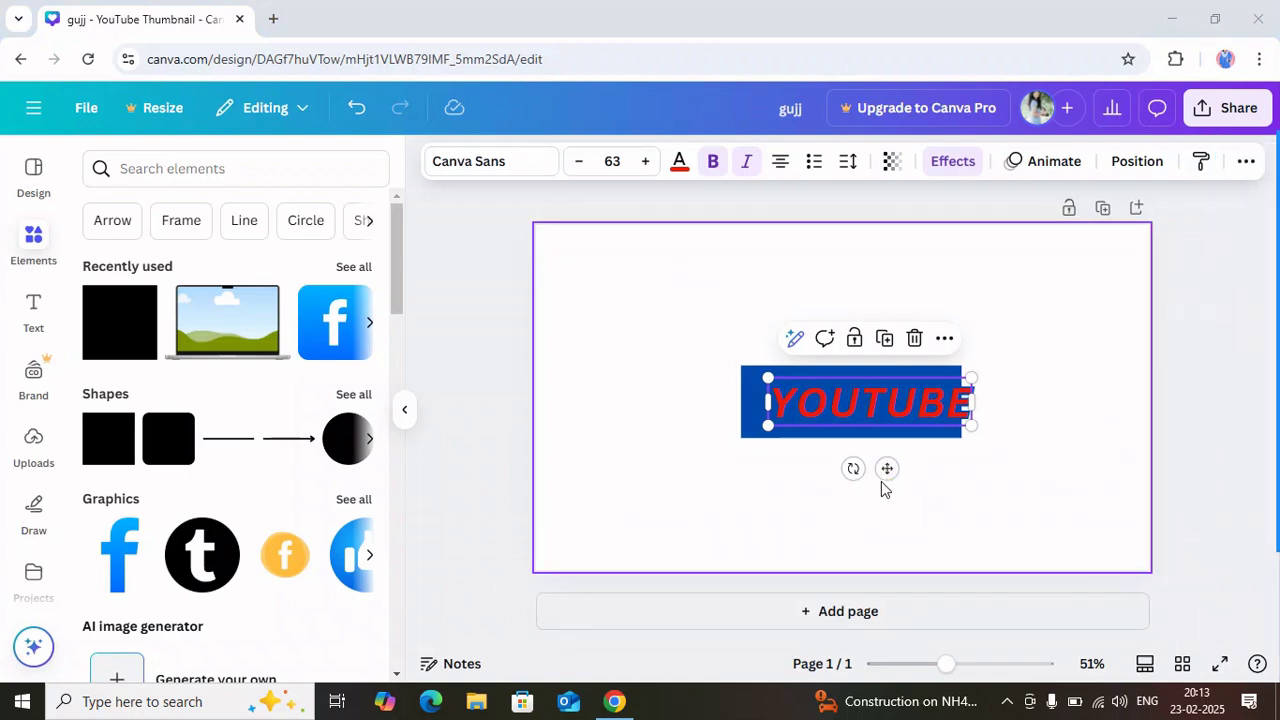
mouse_move(887, 468)
mouse_down()
mouse_move(1003, 446)
mouse_move(1031, 466)
mouse_move(960, 489)
mouse_move(791, 488)
mouse_move(837, 446)
mouse_move(849, 466)
mouse_move(873, 466)
mouse_up()
click(994, 483)
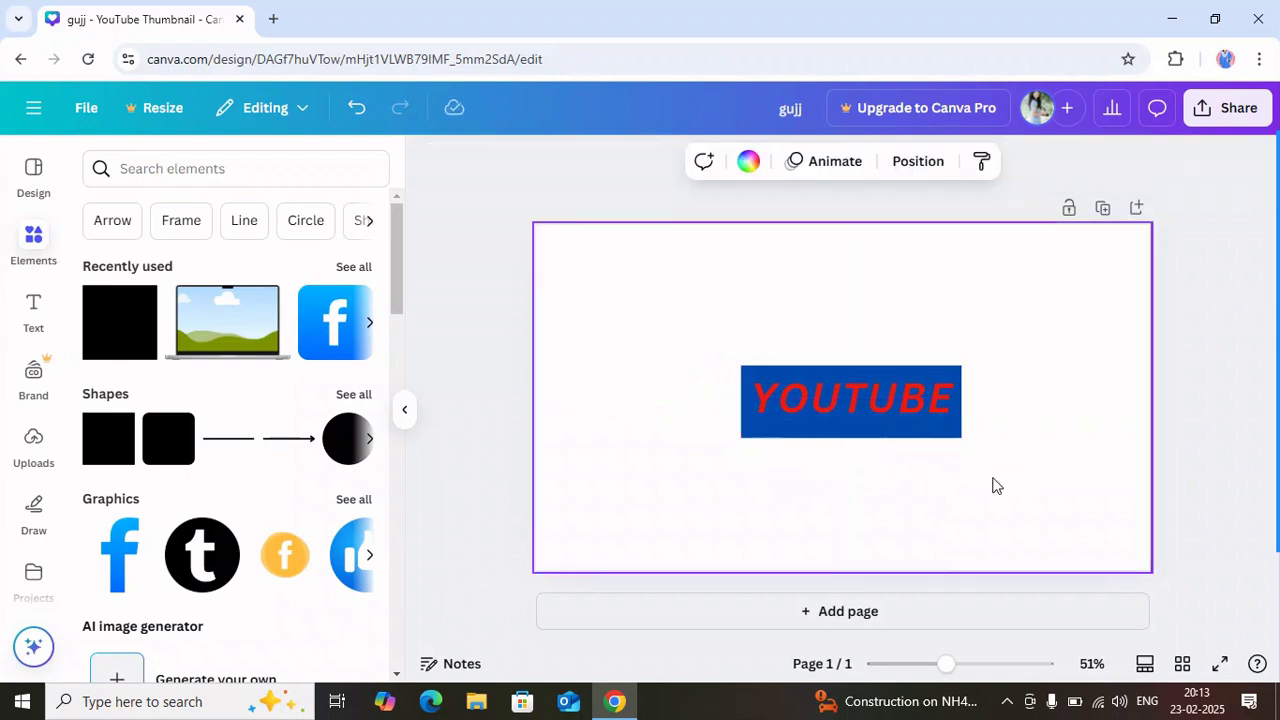
click(935, 434)
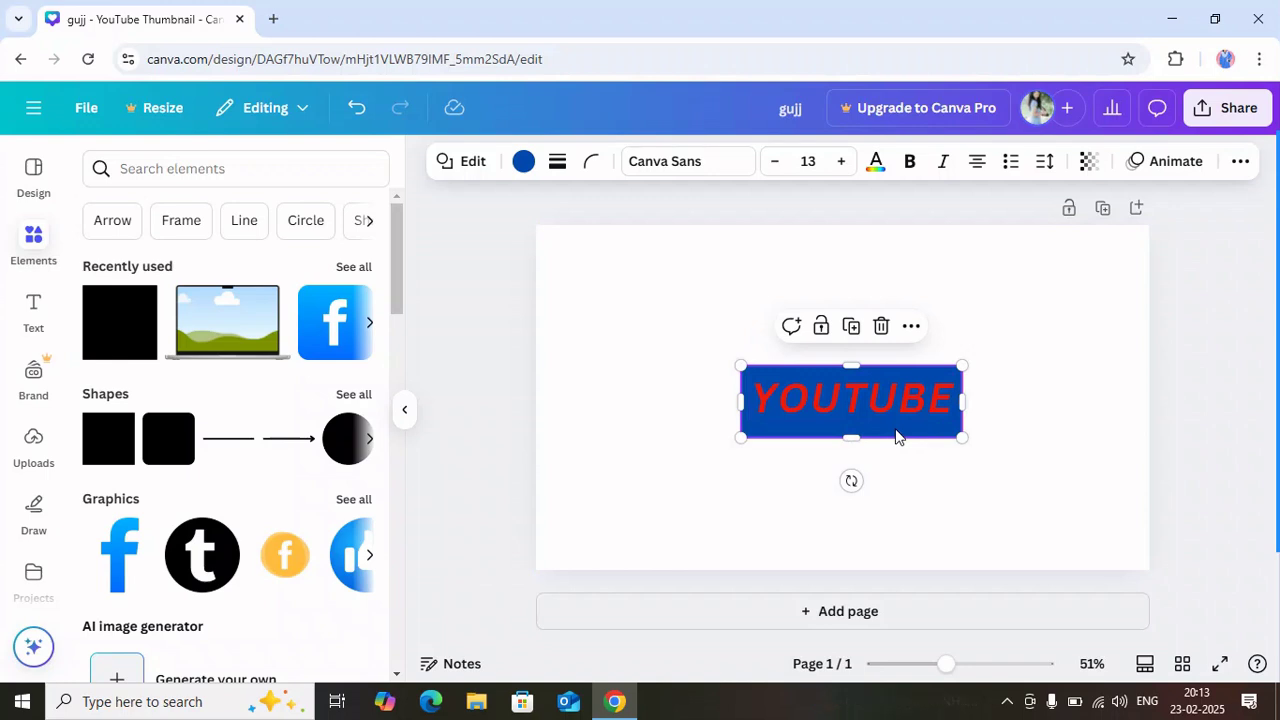
mouse_move(896, 436)
mouse_down()
mouse_move(971, 429)
mouse_move(997, 449)
mouse_move(902, 463)
mouse_move(880, 453)
mouse_move(903, 428)
mouse_up()
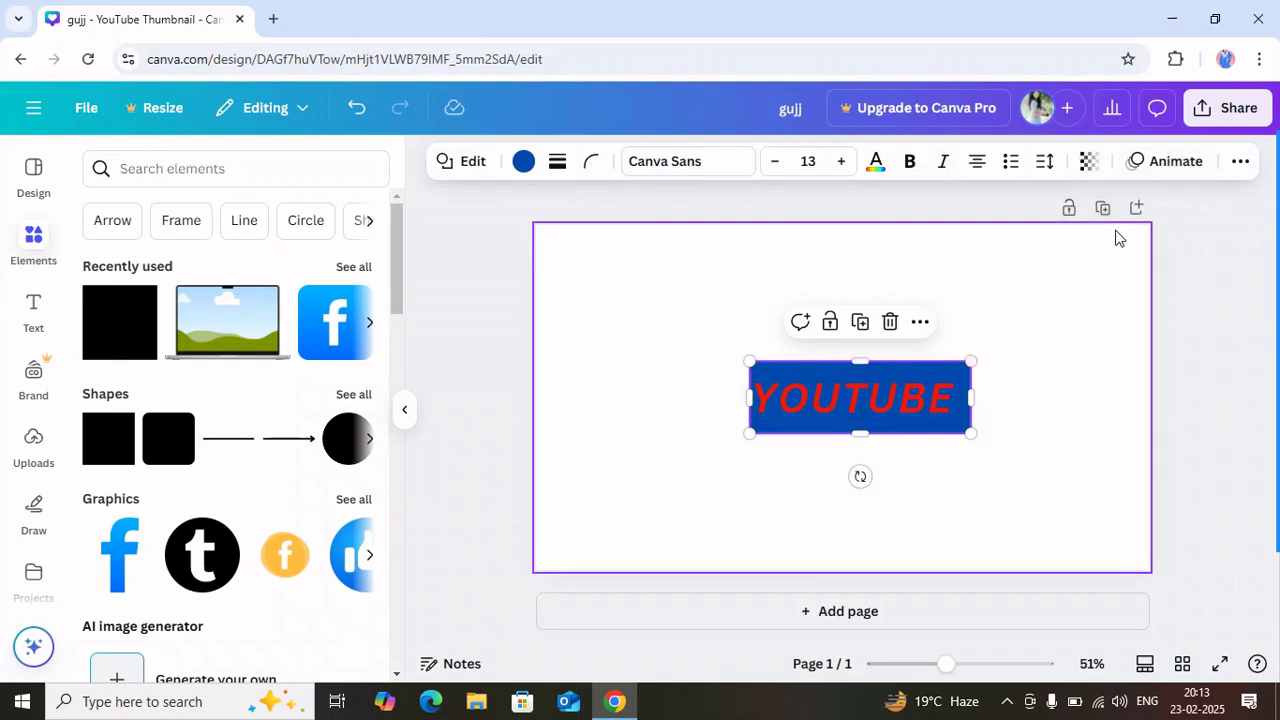
Look at the design's sharing and download options, and return to the canvas.
click(1197, 115)
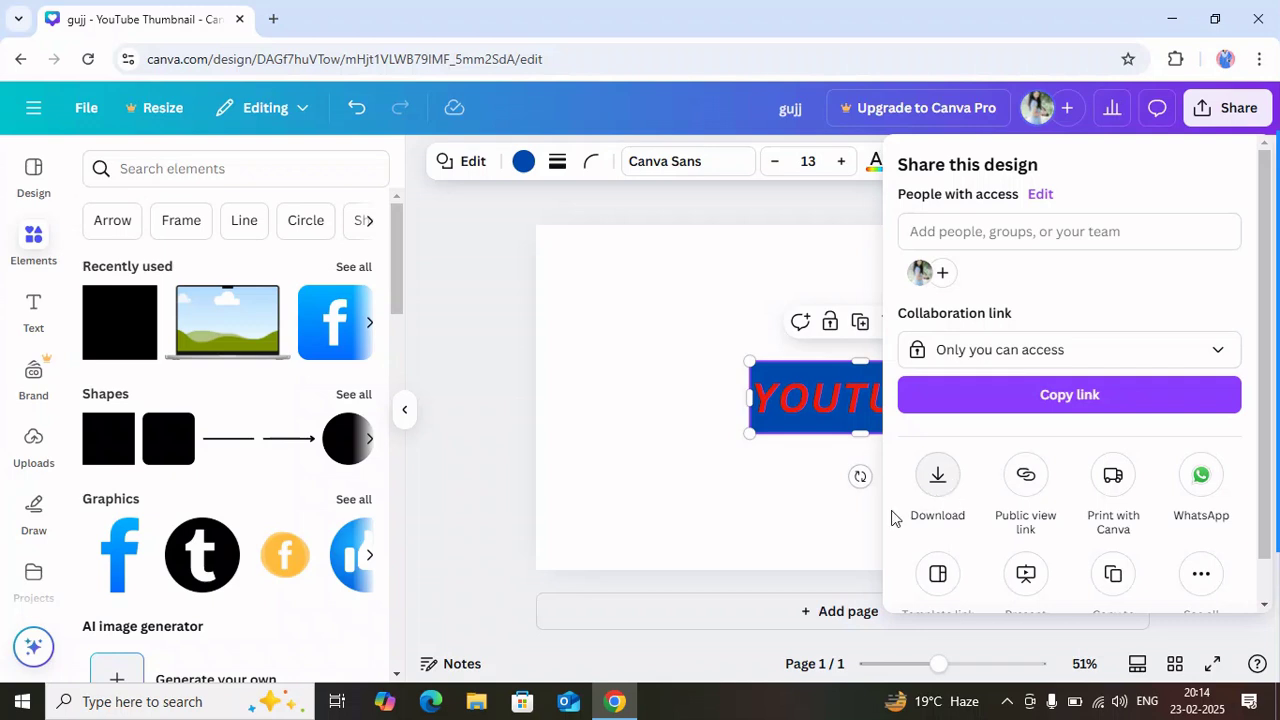
click(722, 547)
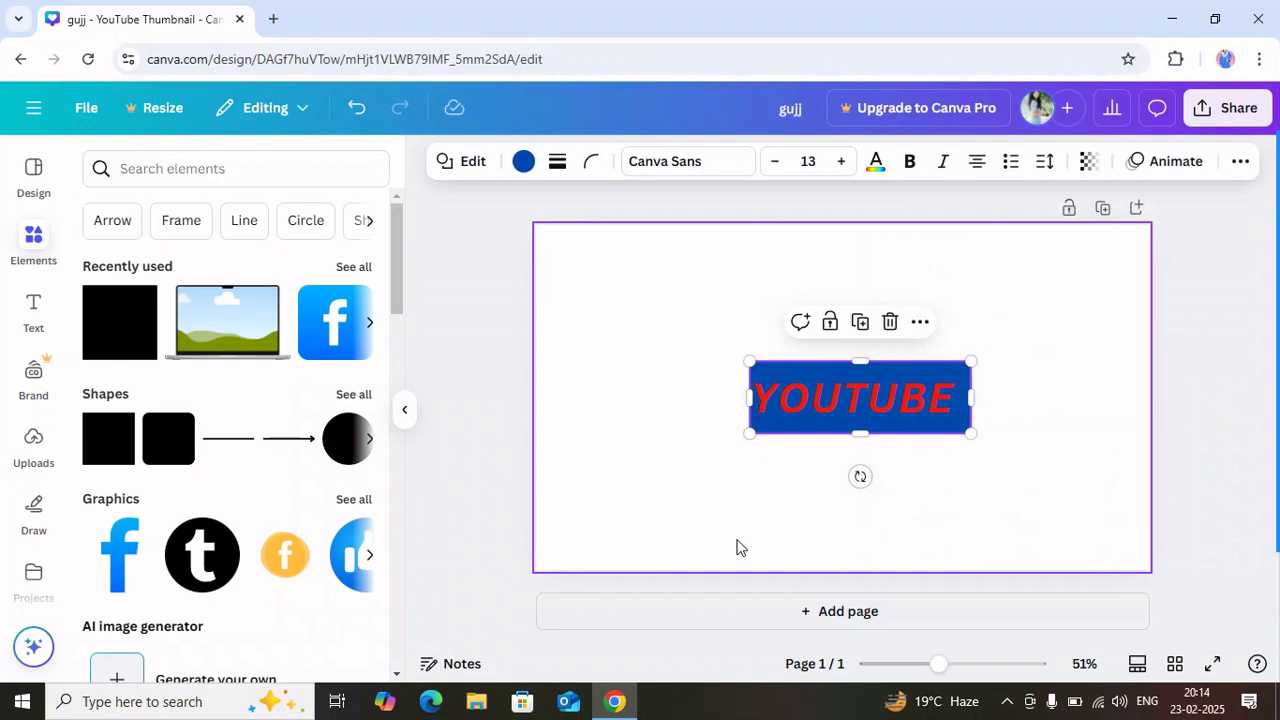